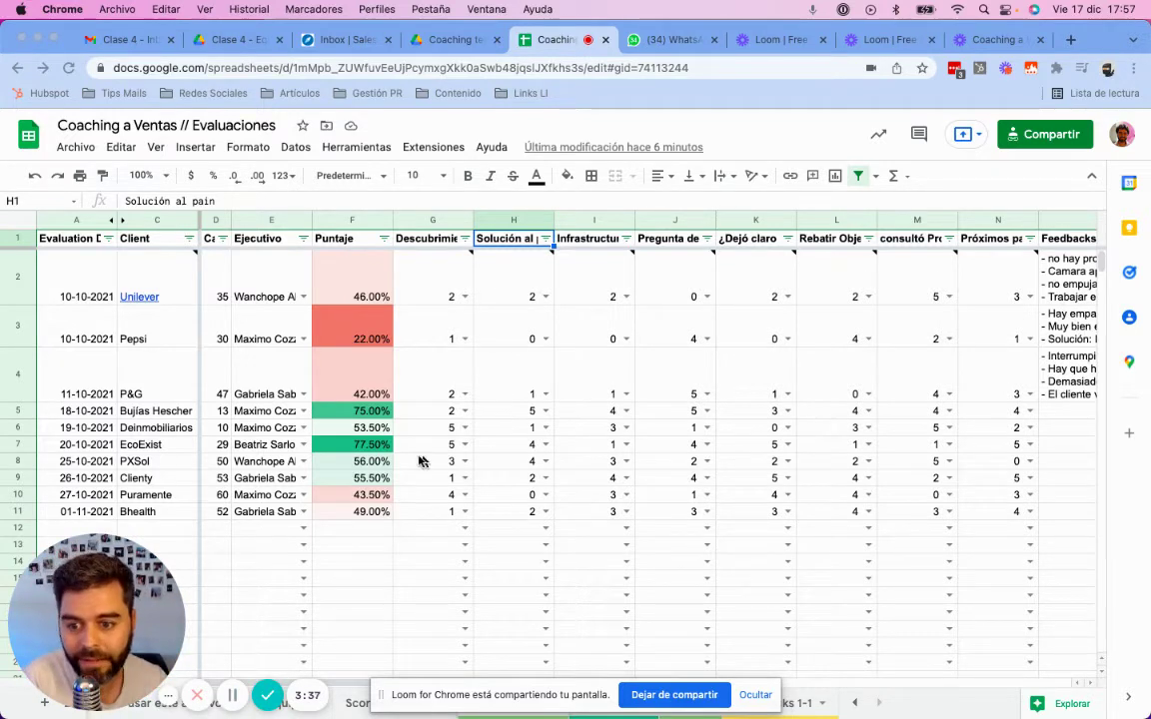
Widen the Ejecutivo column in the evaluations table so the executives' full names fit
scroll(400, 460, down, 1)
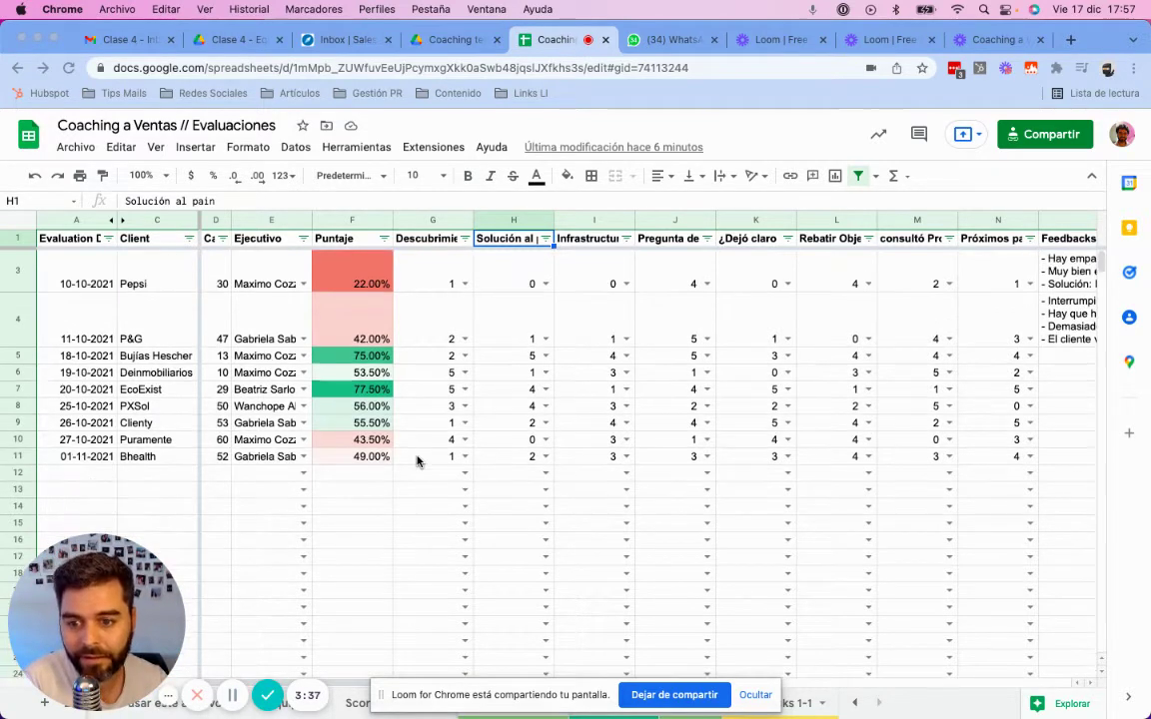
click(99, 478)
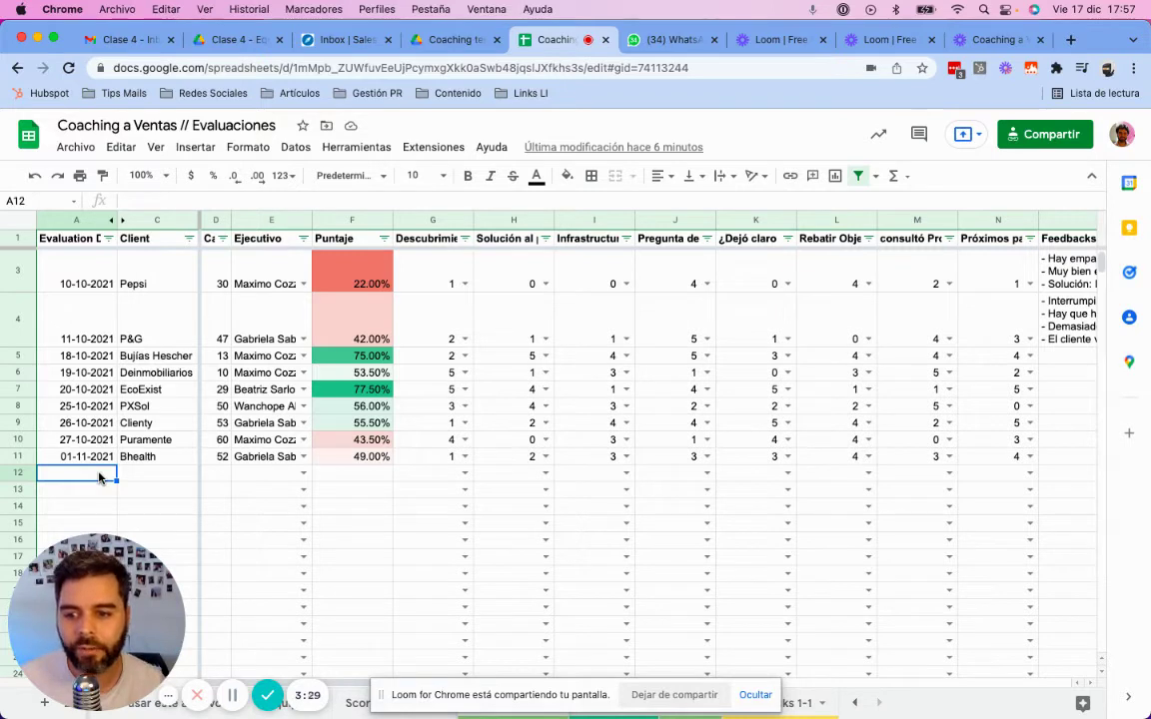
key(Up)
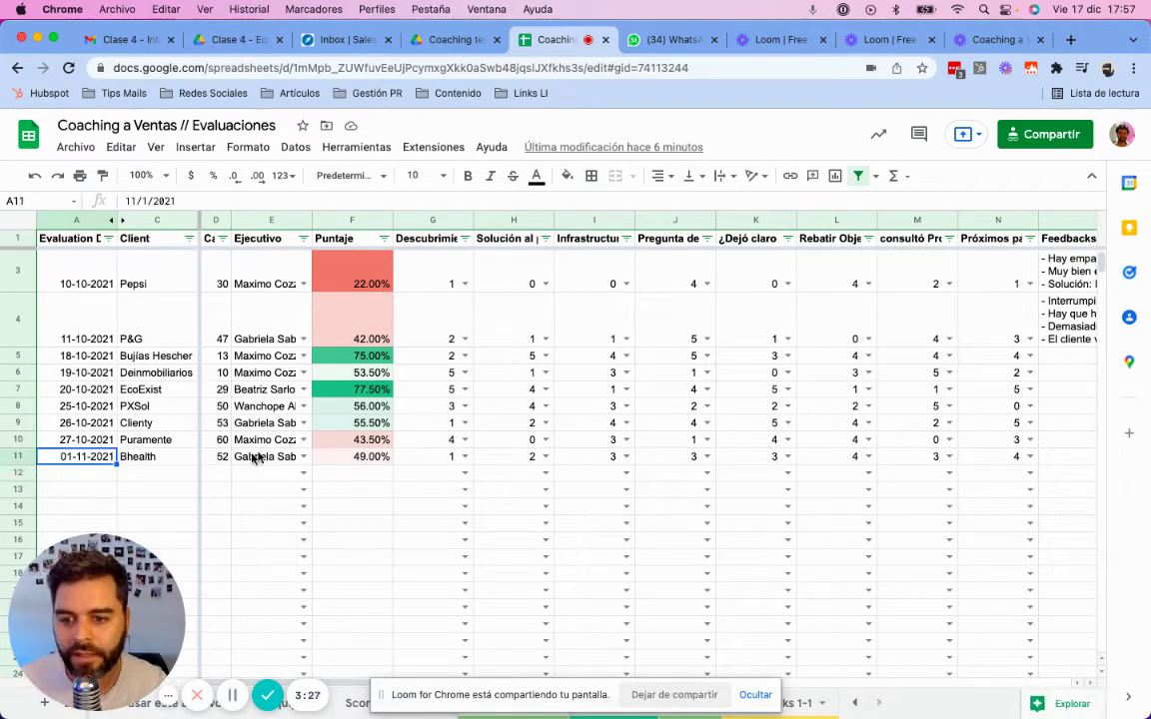
click(283, 455)
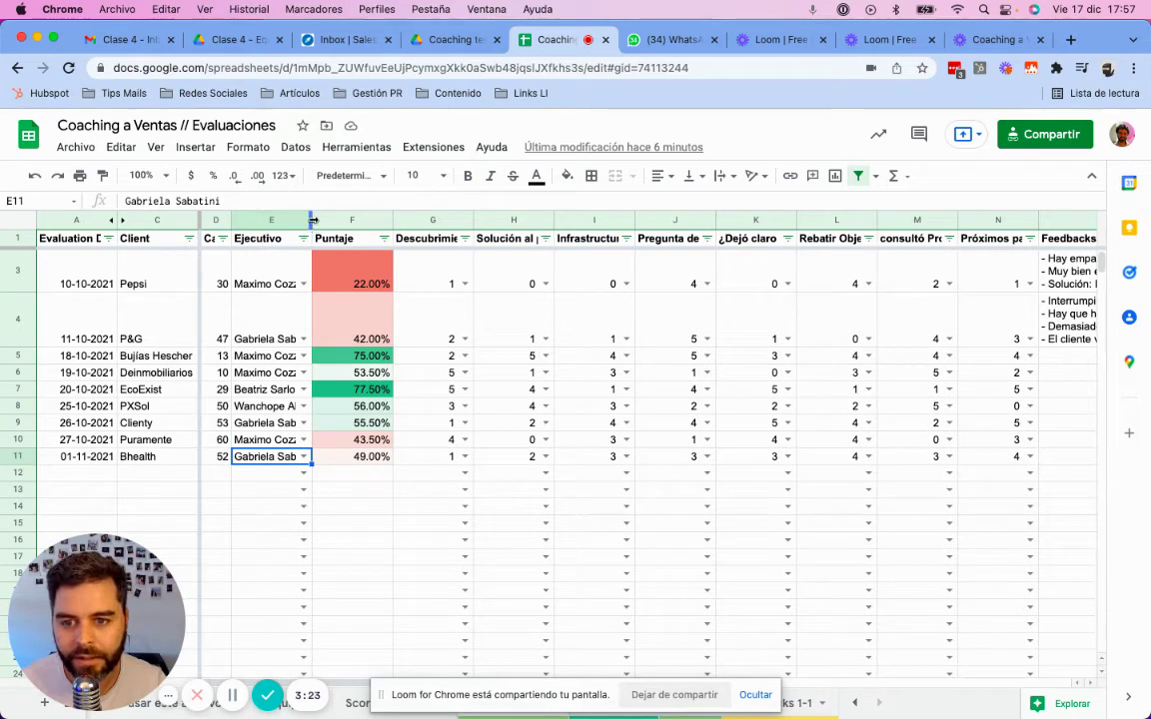
drag(311, 220, 335, 221)
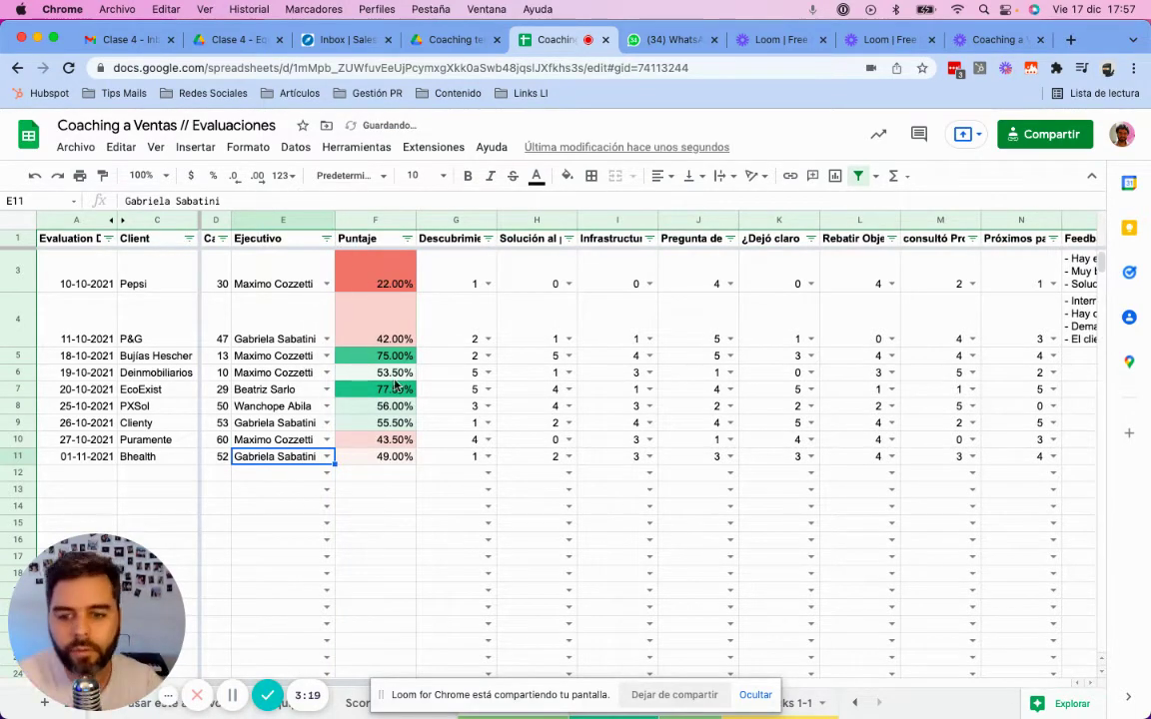
Set the Solución al pain score of the Bhealth evaluation to 4
click(462, 243)
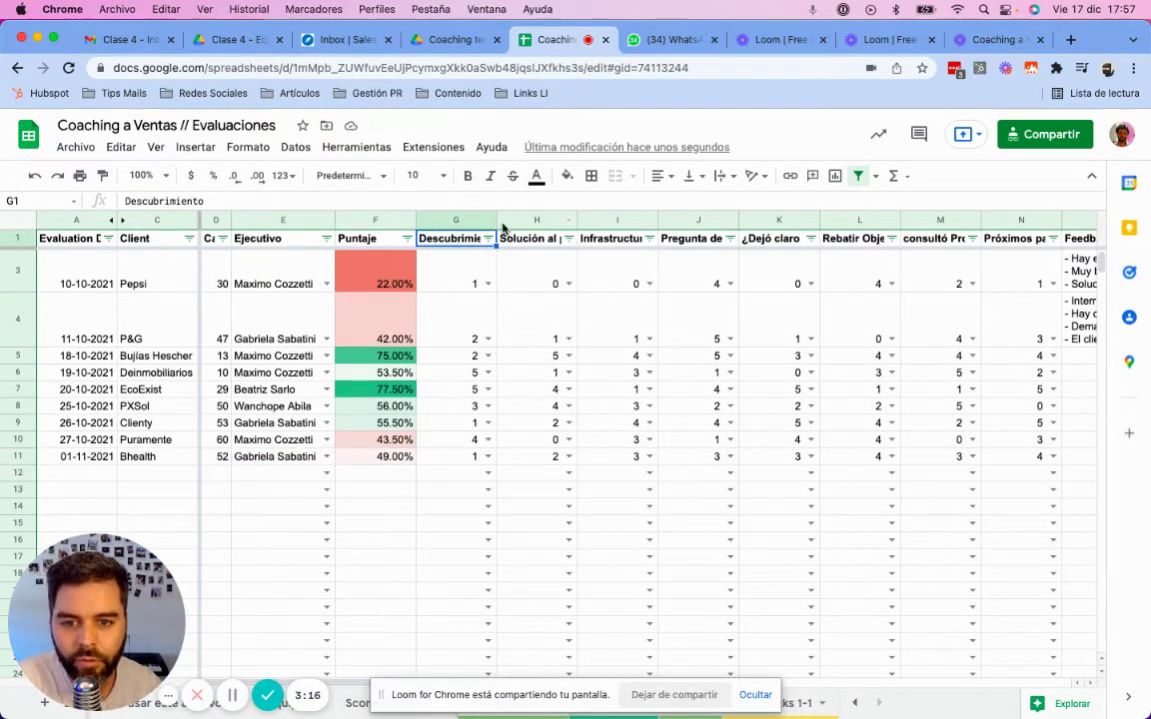
drag(460, 219, 535, 466)
click(536, 461)
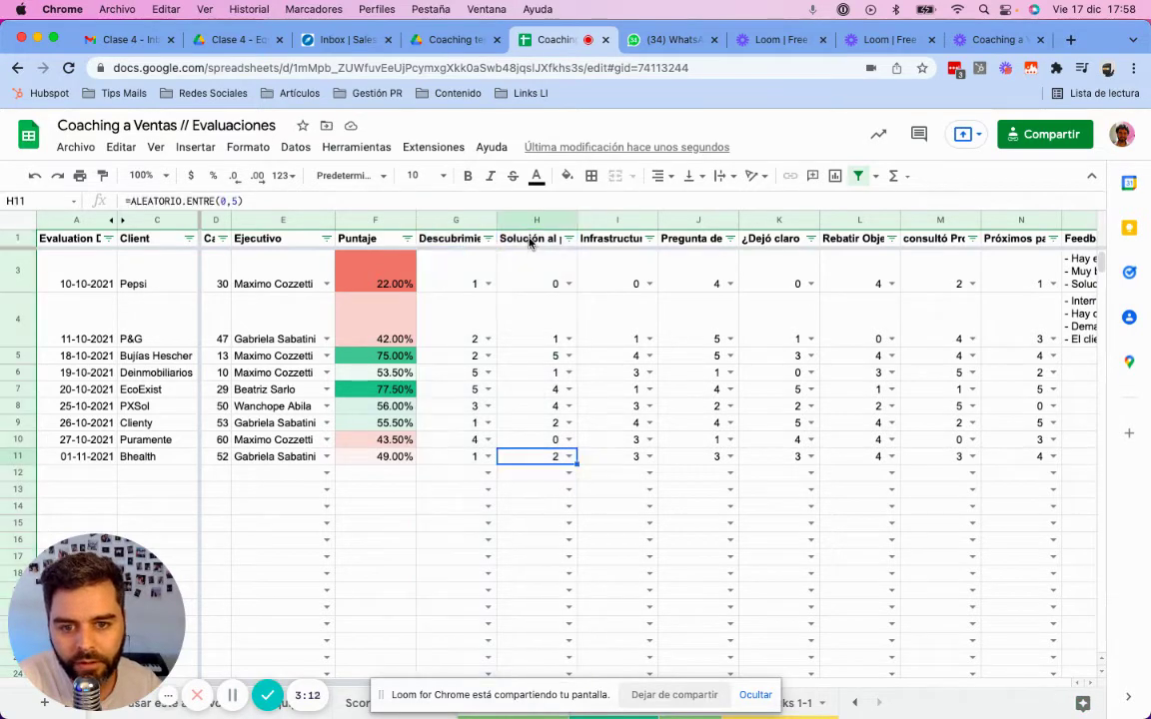
key(ctrl+Up)
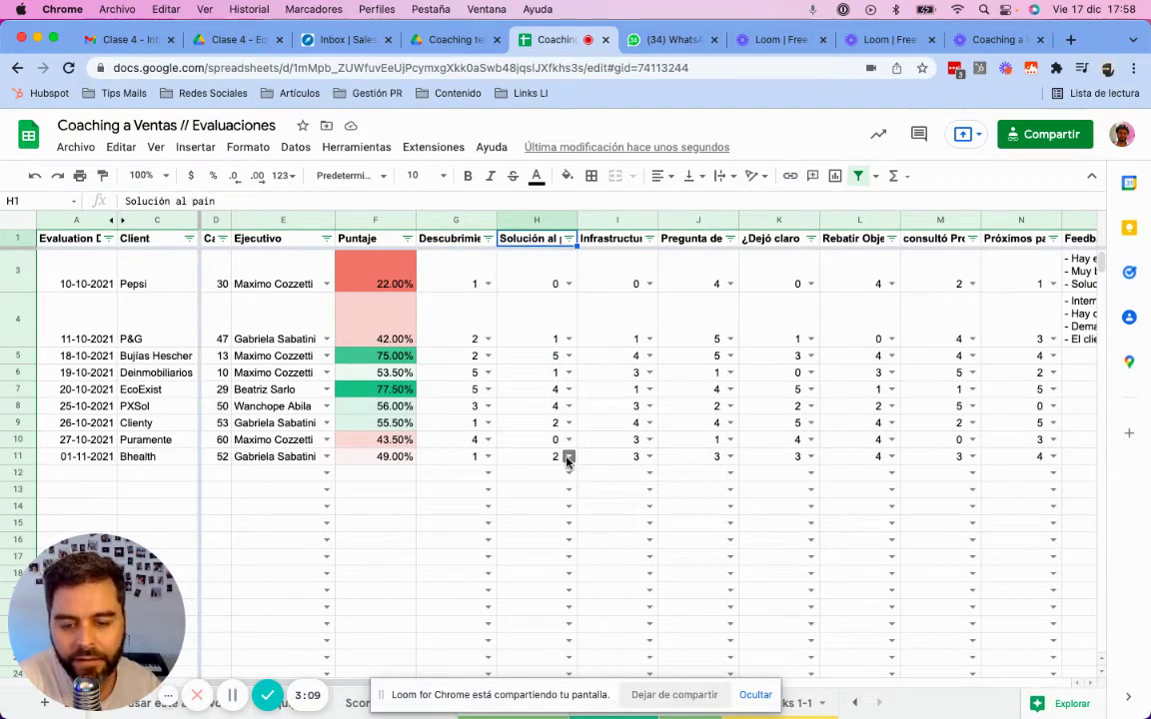
double_click(565, 456)
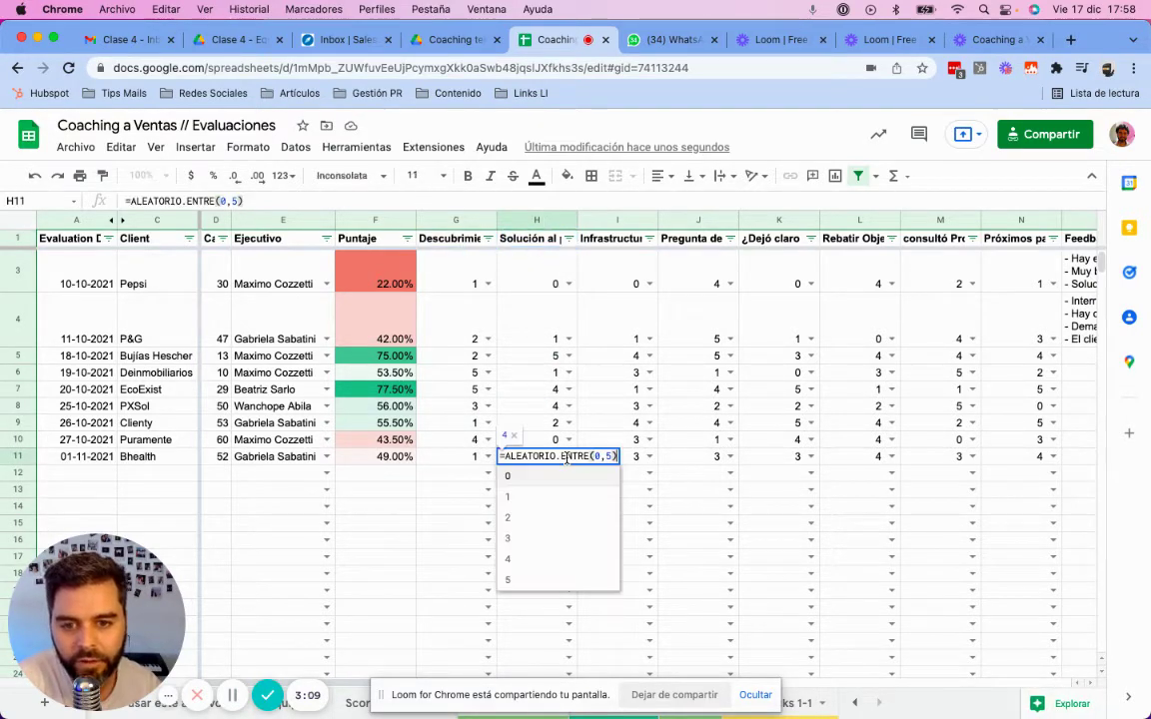
click(511, 563)
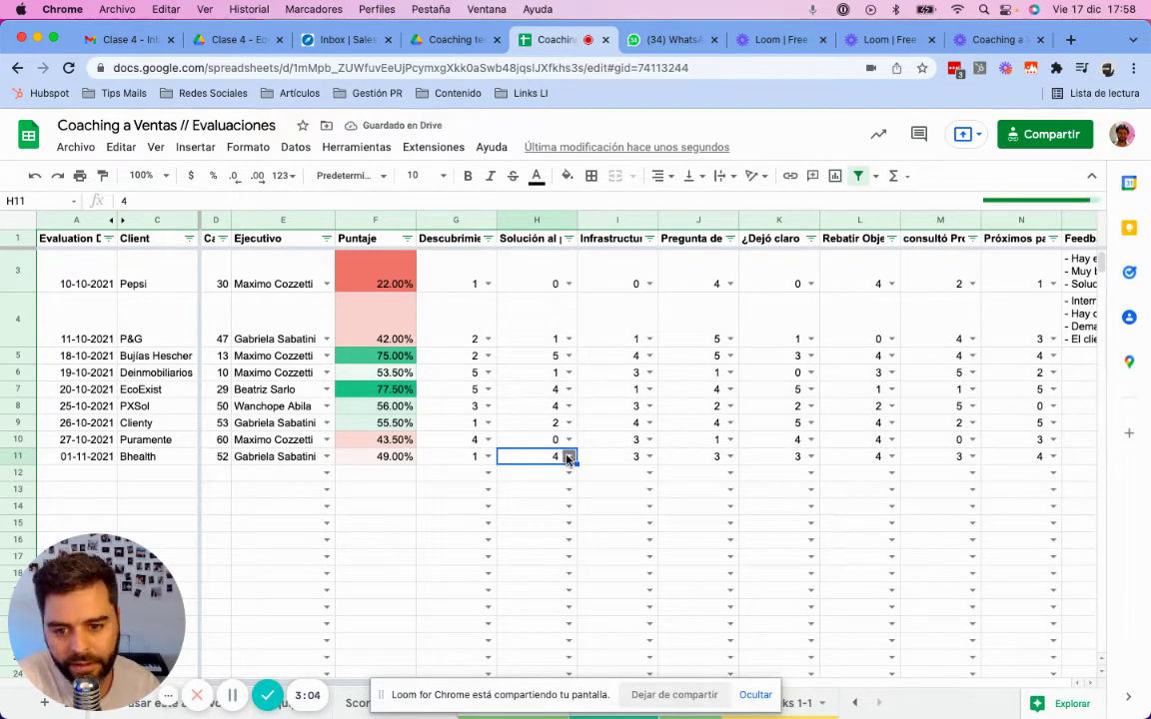
Review the full criteria headers from Infrastructura to ¿Dejó claro and the Puntaje formula in the Bhealth row
click(614, 239)
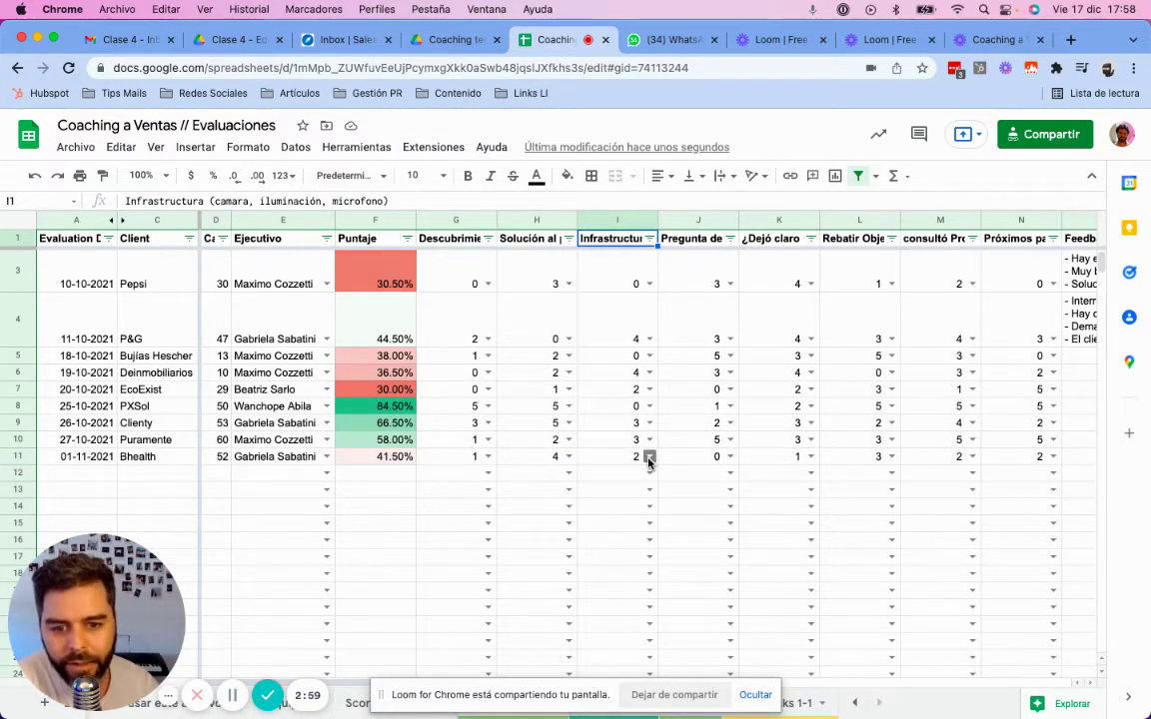
click(697, 456)
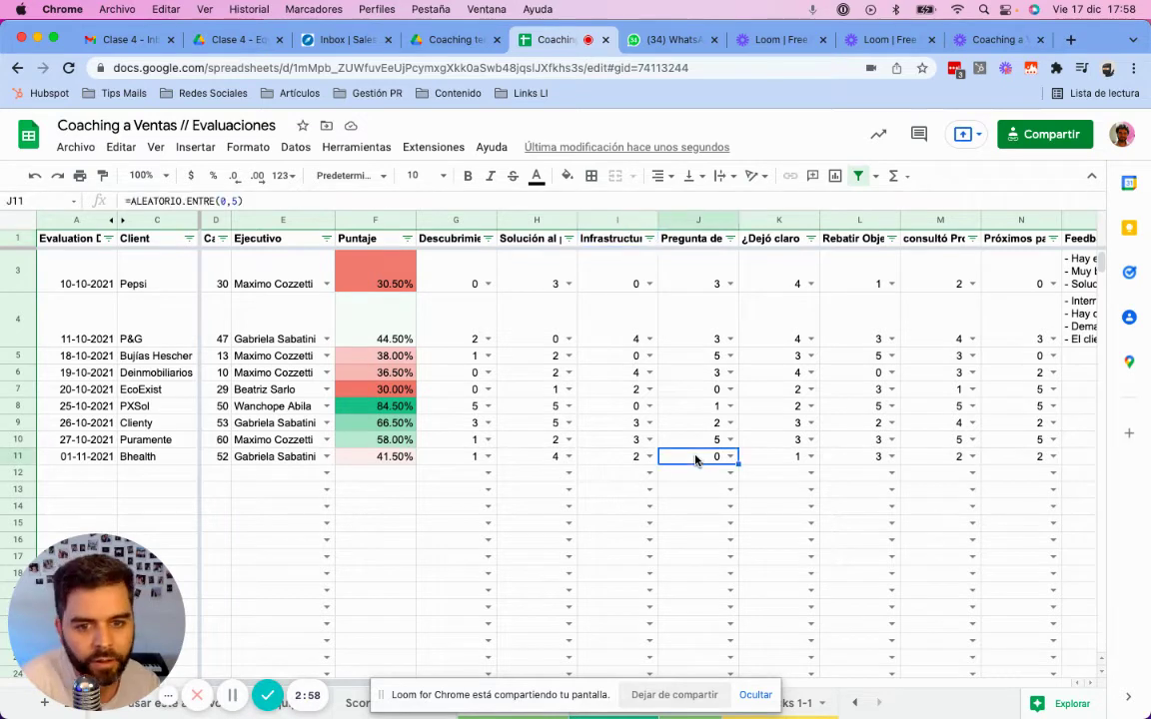
click(701, 241)
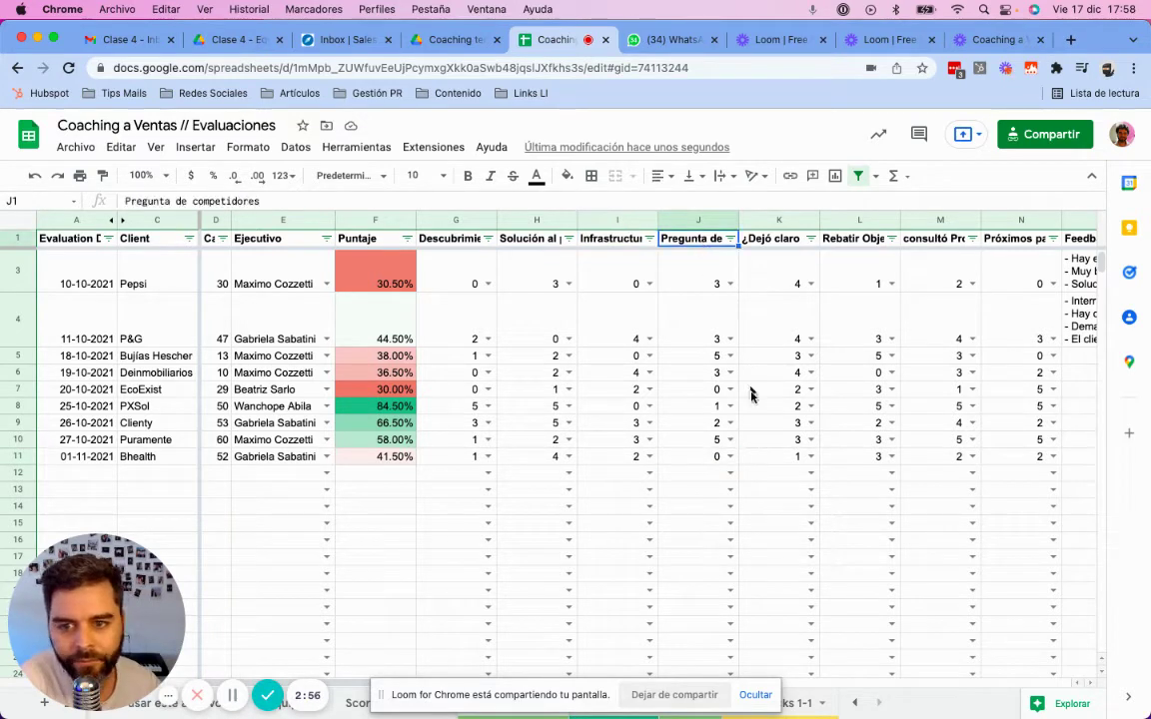
click(792, 458)
key(Right)
key(Right)
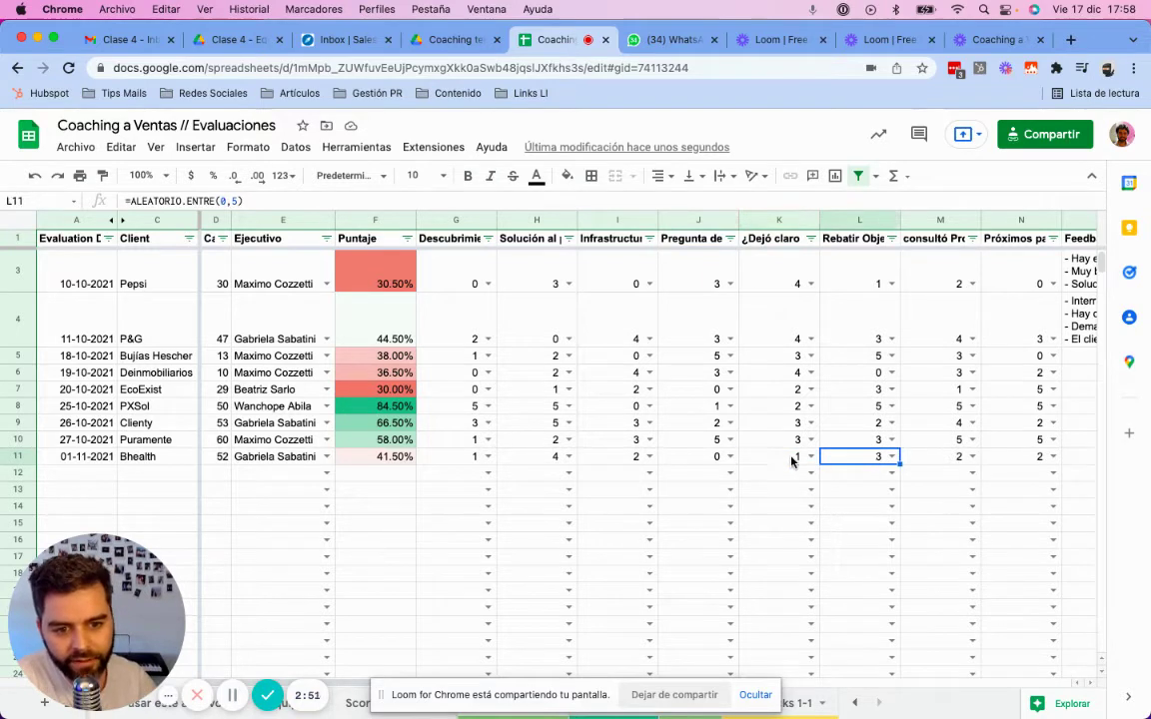
click(770, 242)
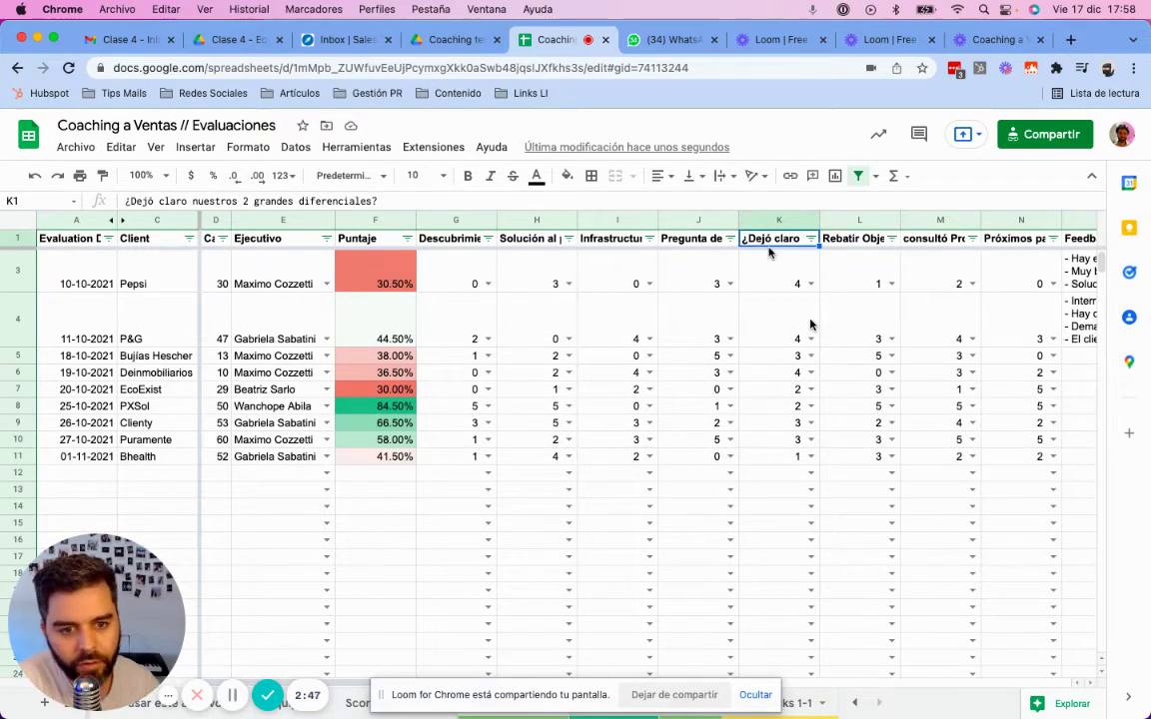
click(385, 456)
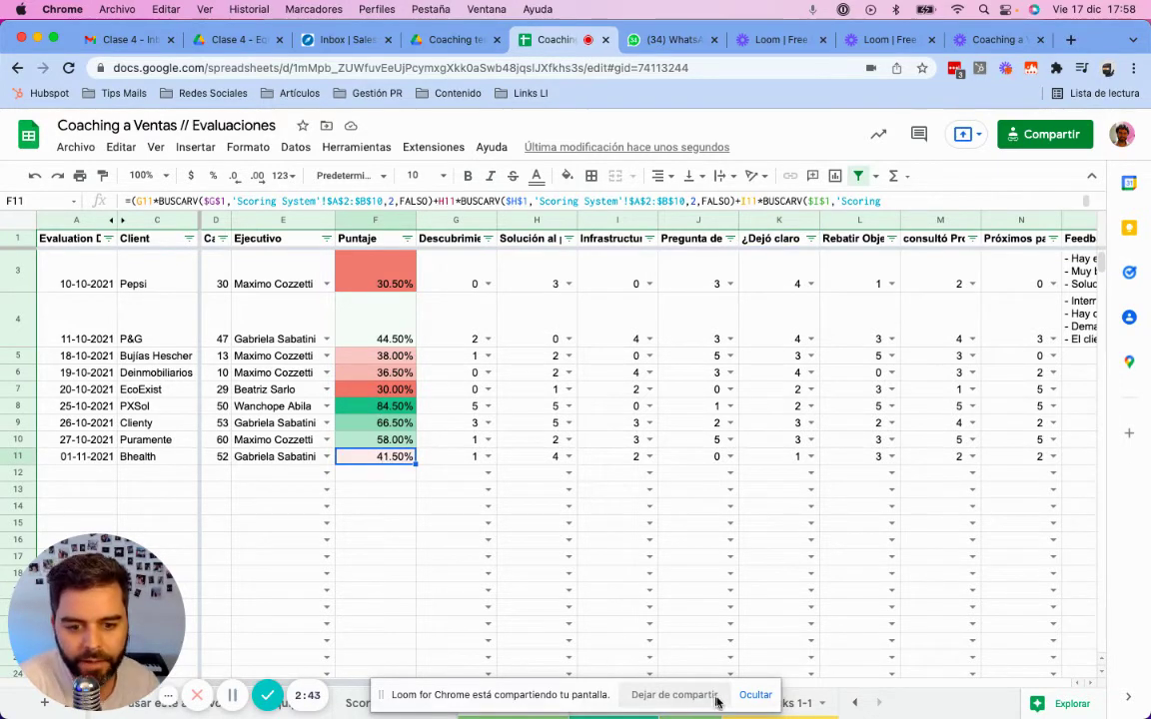
Hide the screen-sharing notice and review the Feedbacks and Enlace Video con Feedback columns alongside the scores
click(754, 700)
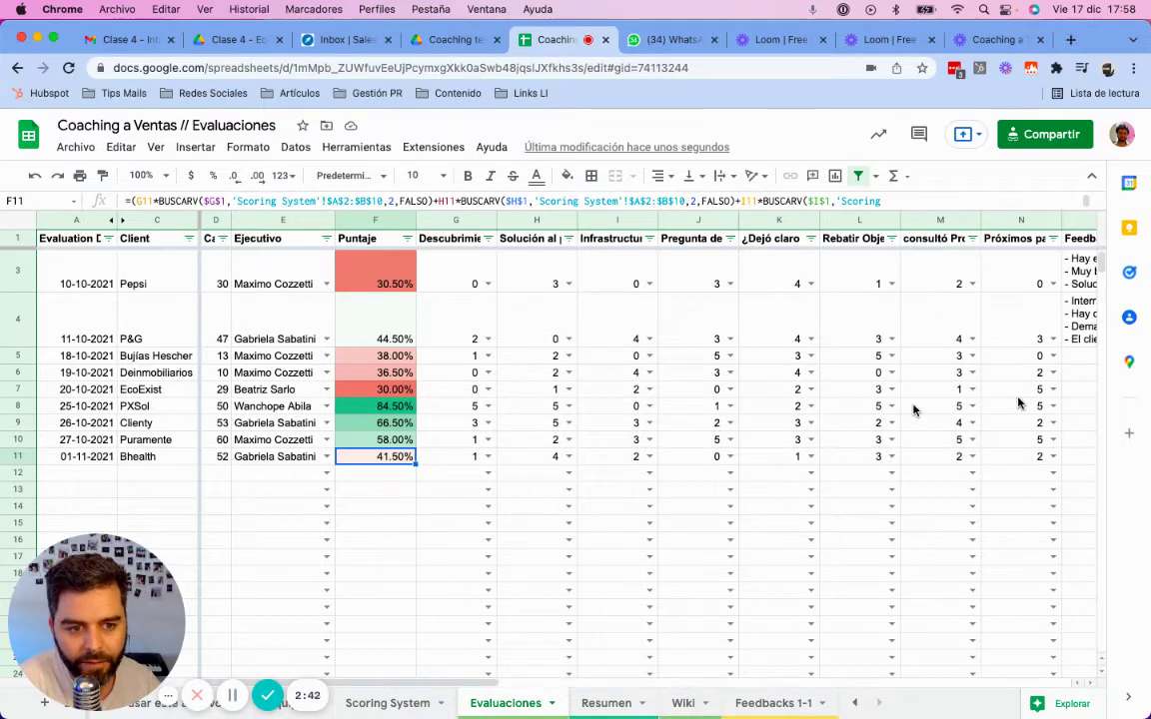
scroll(913, 400, right, 2)
click(939, 314)
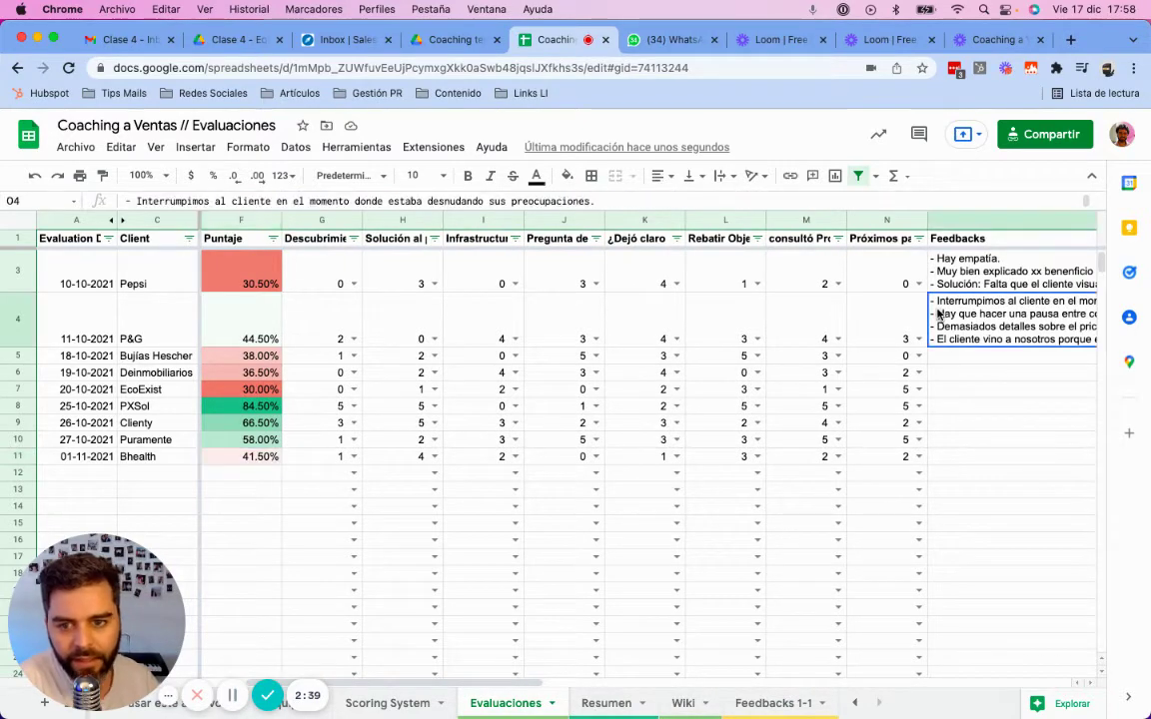
key(Up)
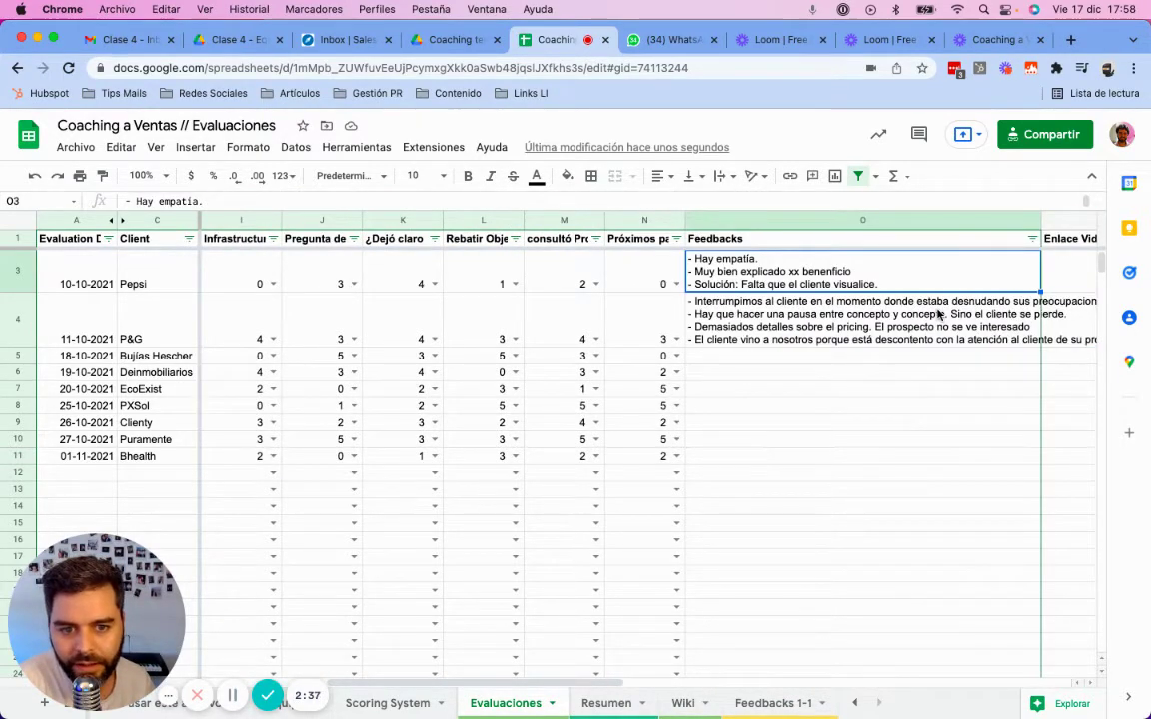
key(Down)
key(Right)
key(Left)
key(Left)
key(Left)
key(Left)
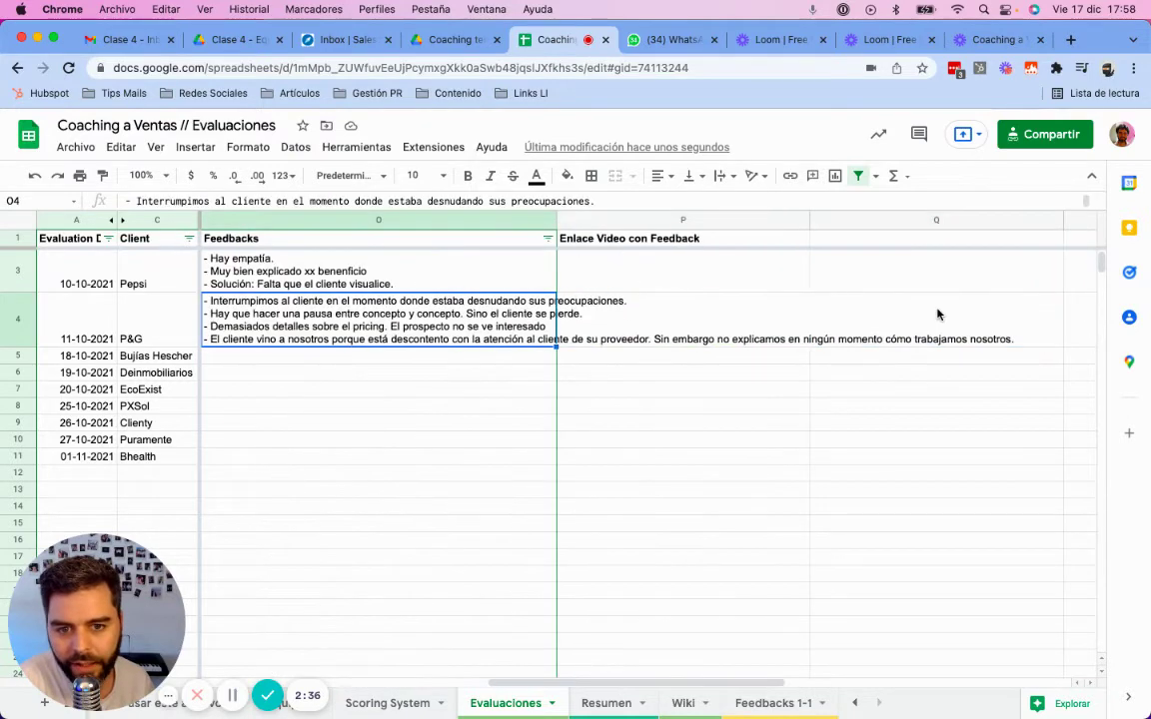
key(Right)
key(Right)
key(Right)
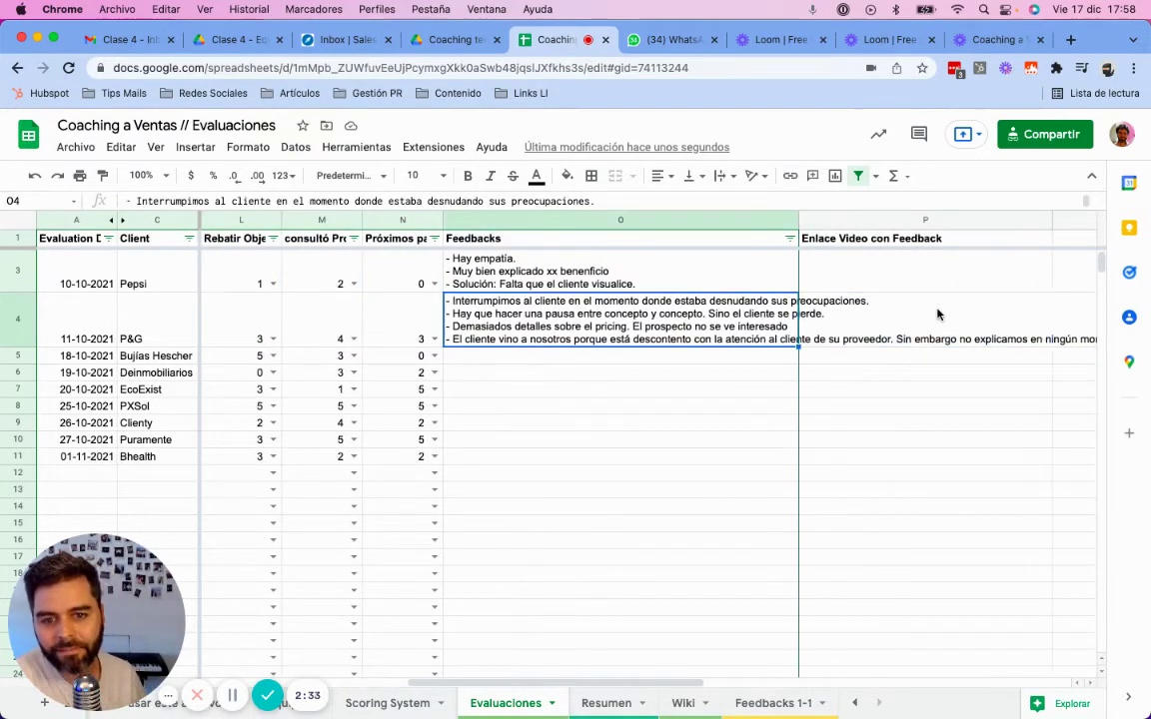
key(Down)
key(Down)
key(Down)
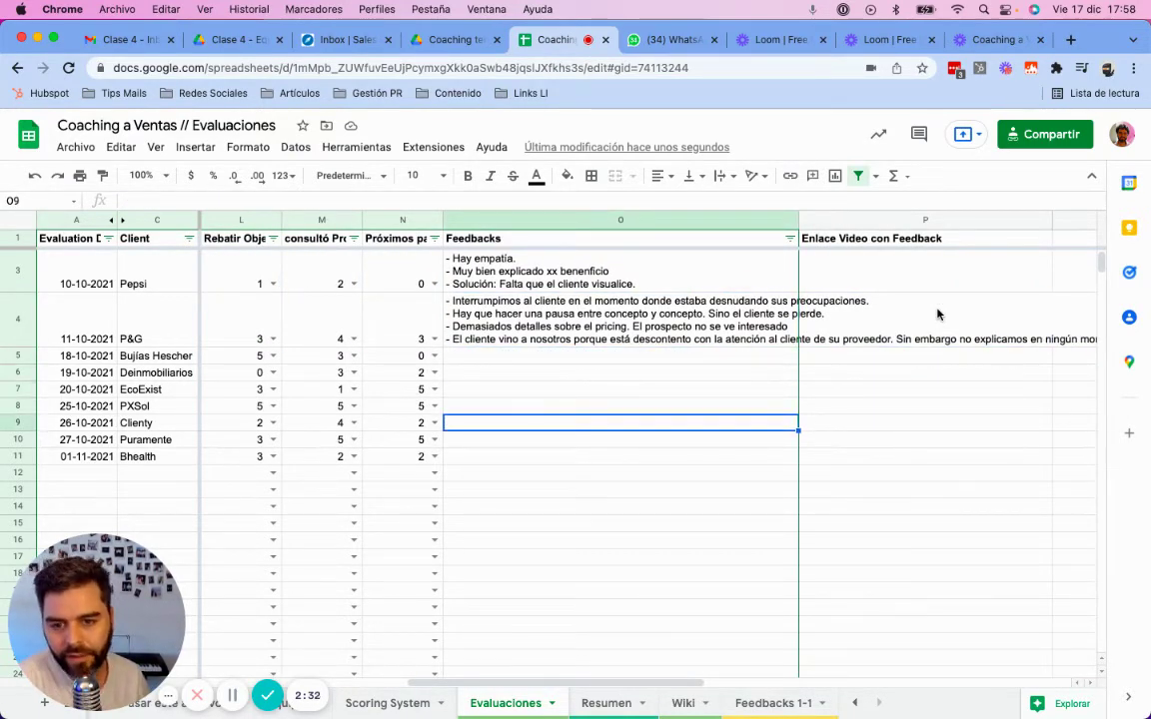
key(Down)
key(Down)
key(Left)
key(Left)
key(Left)
key(Left)
key(Left)
key(Left)
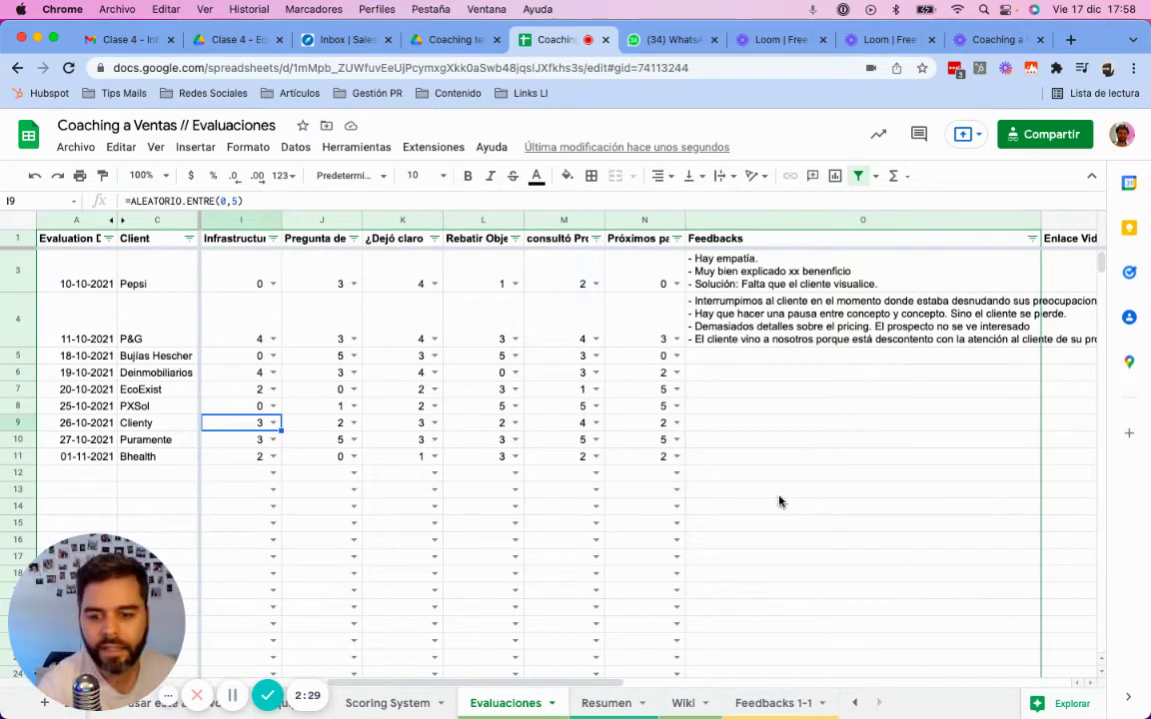
Open the Resumen sheet and review the weekly evaluation counts and average scores per executive
click(613, 703)
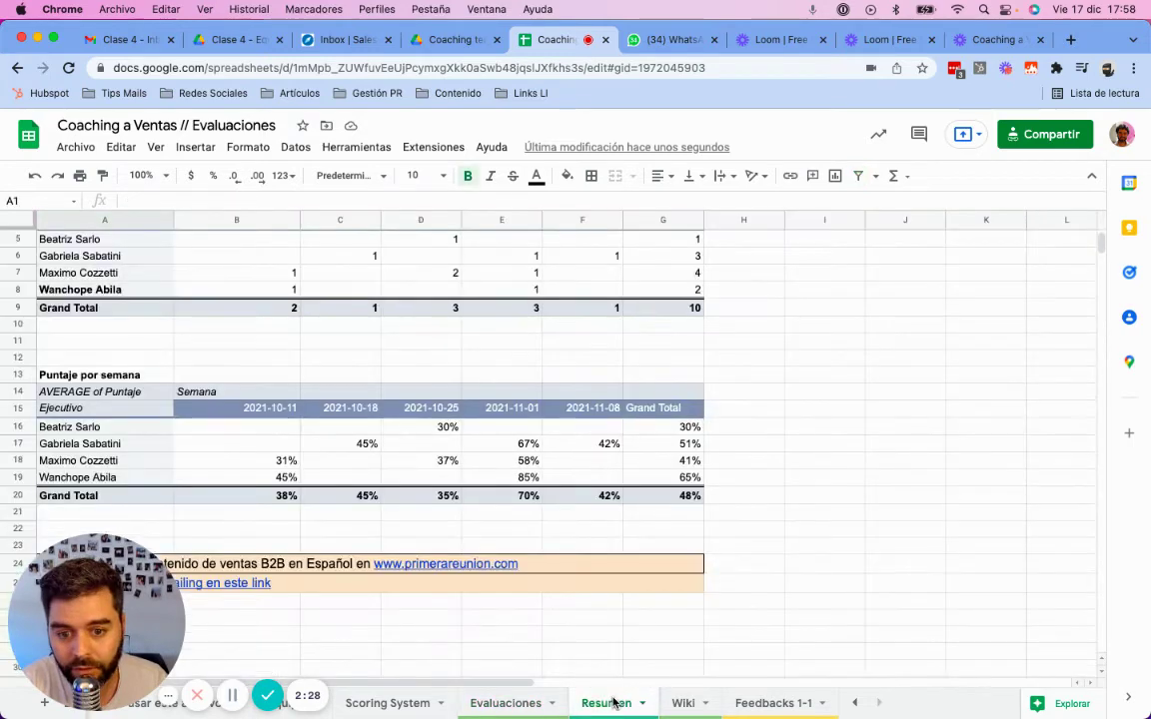
scroll(88, 237, up, 1)
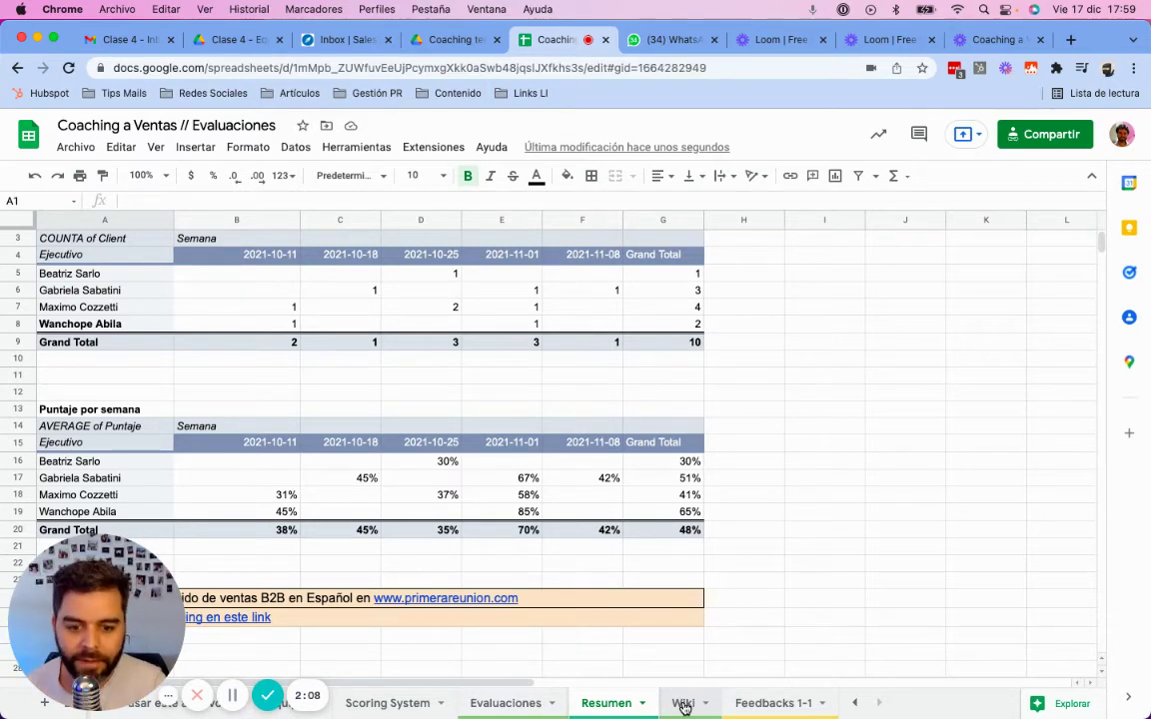
Open the Wiki sheet and review the links listed under Calls Ejemplares
click(683, 705)
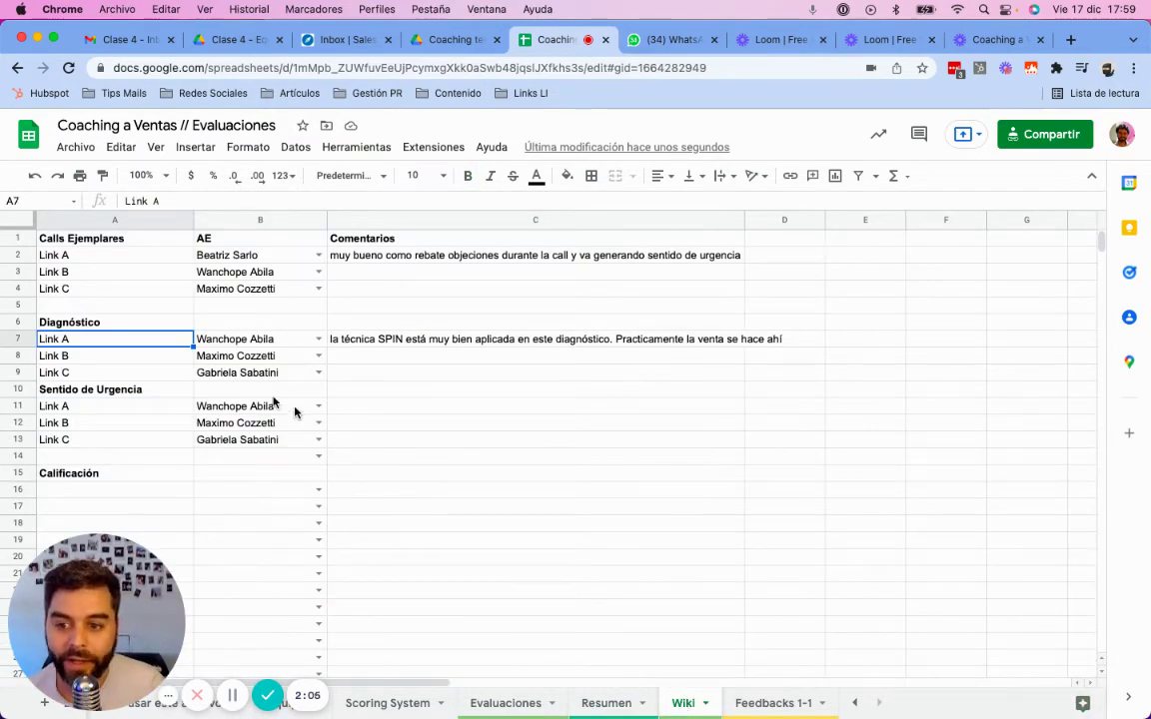
click(87, 241)
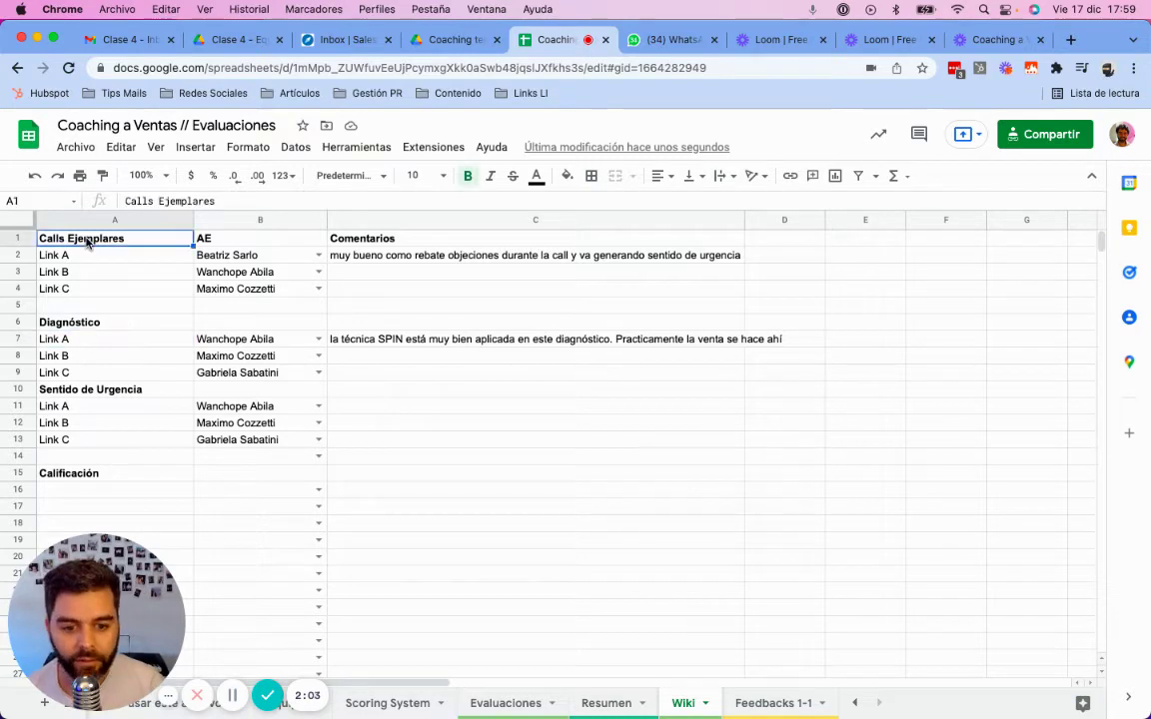
key(Down)
key(Down)
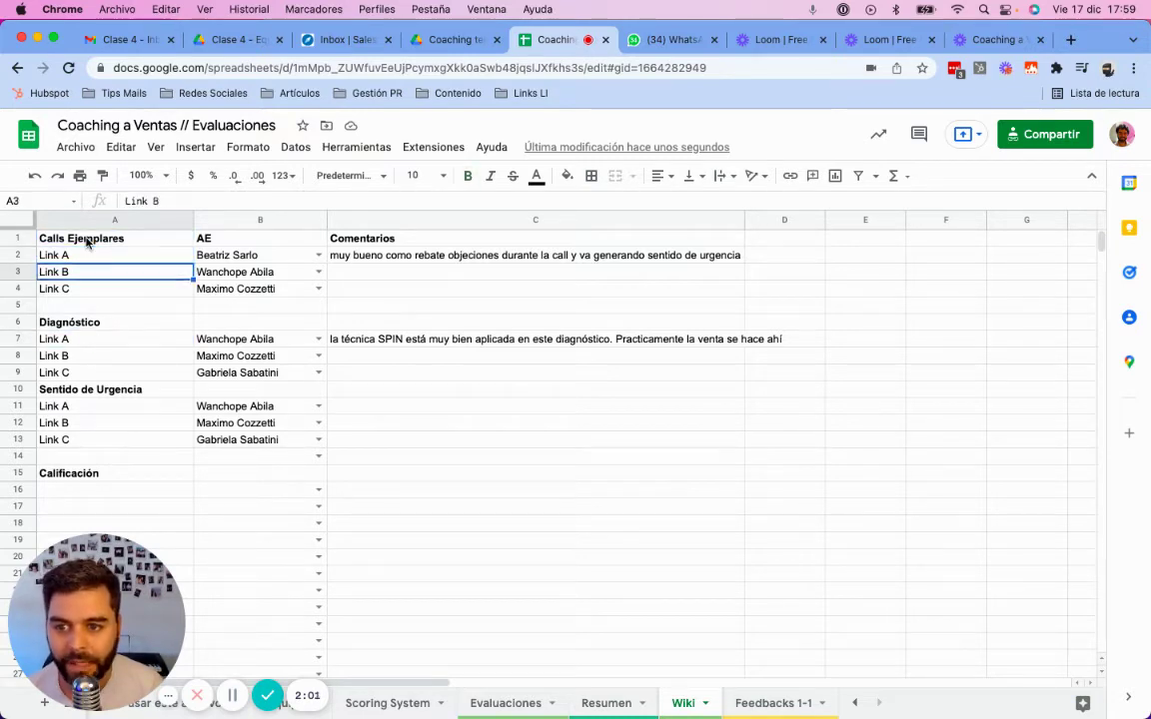
key(Up)
key(Down)
key(Down)
key(Up)
key(Up)
key(Up)
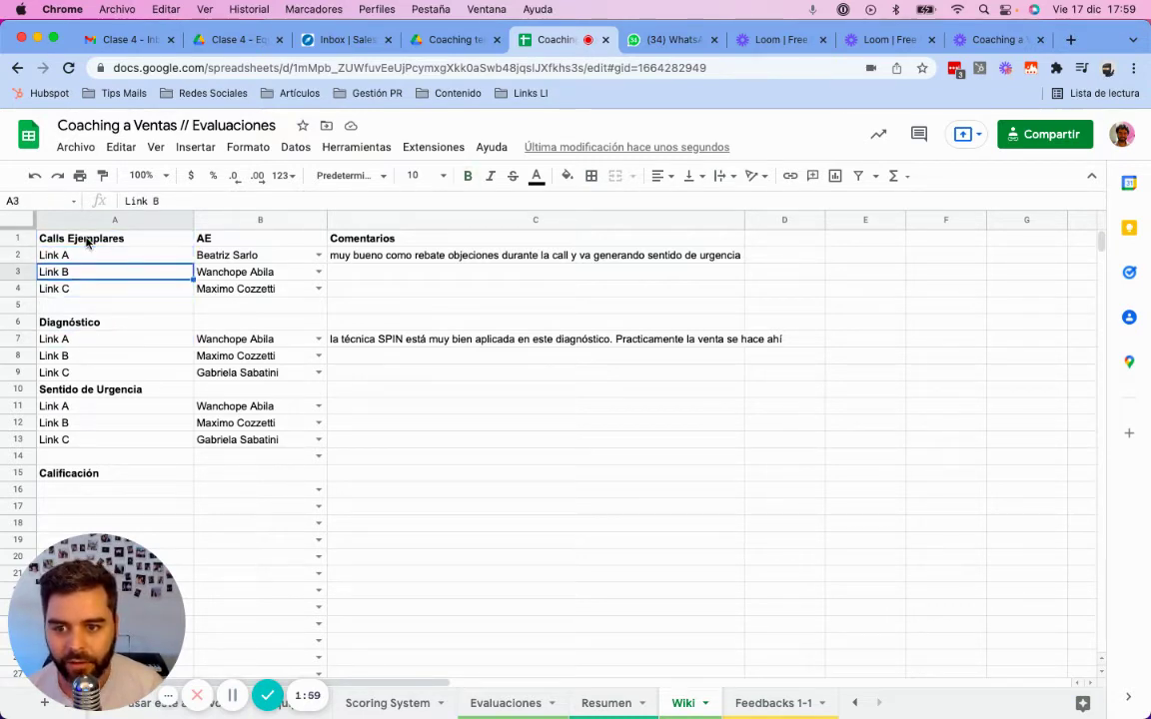
key(Down)
key(Down)
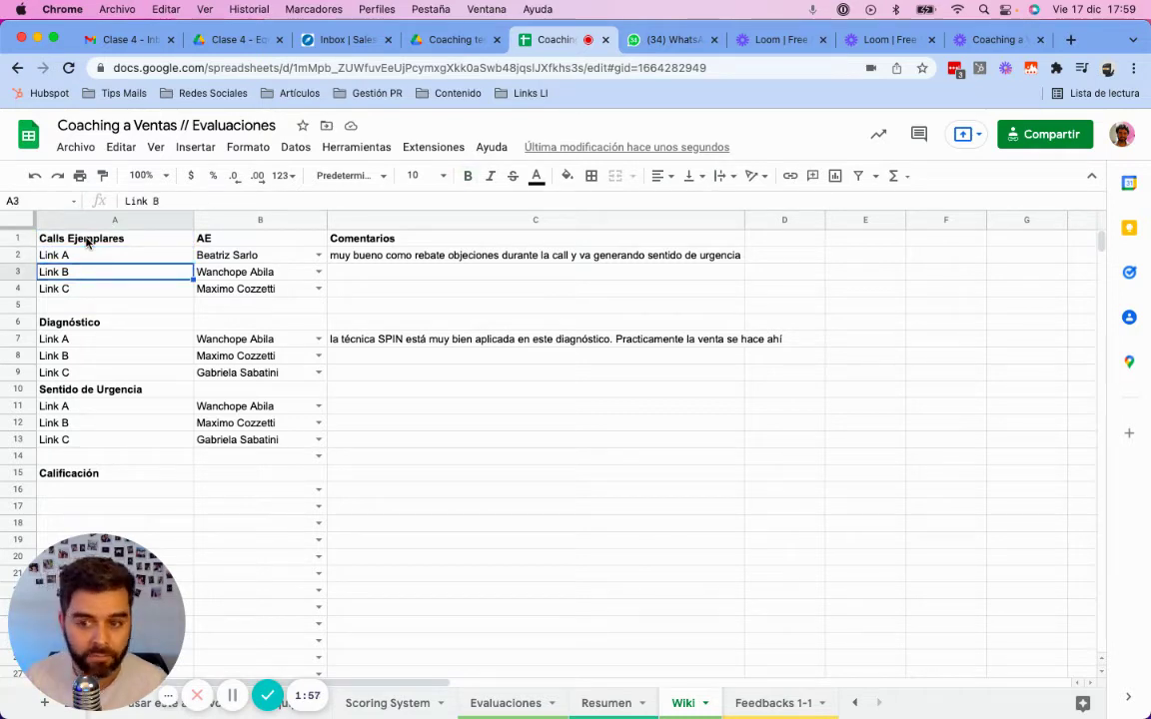
key(Down)
key(Down)
key(Down)
key(Down)
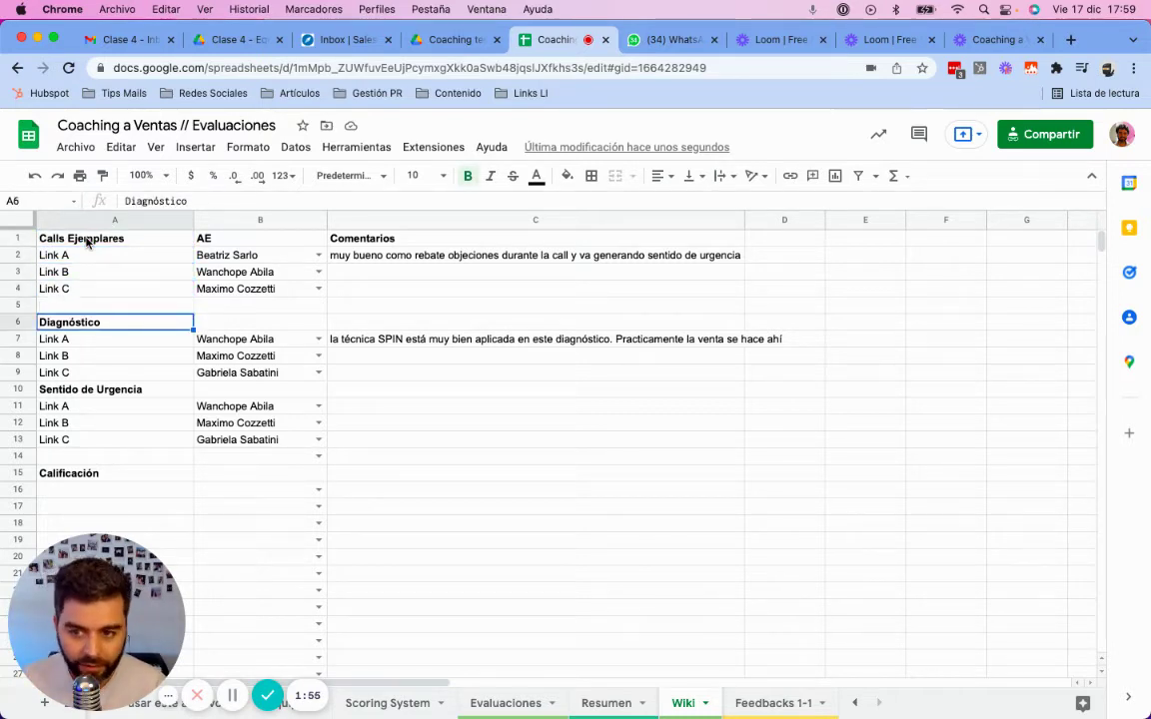
key(Up)
key(Up)
key(Up)
key(Up)
key(Up)
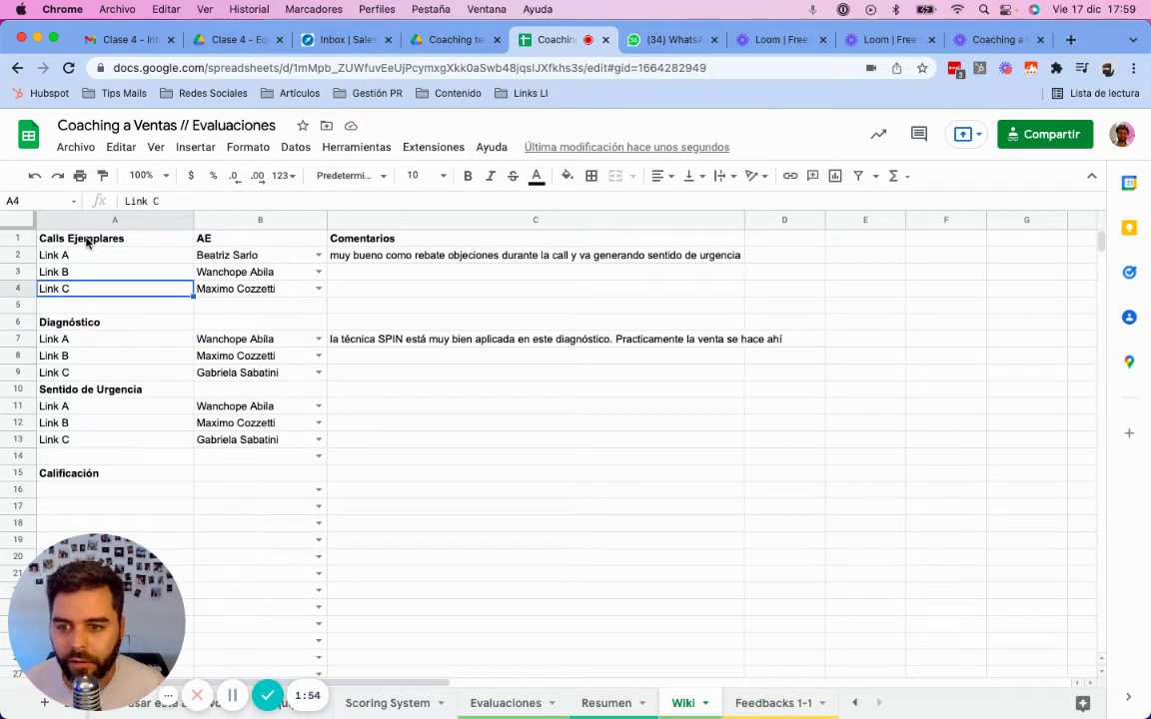
Review the Diagnóstico section of the Wiki sheet, including its Link A entry
click(84, 324)
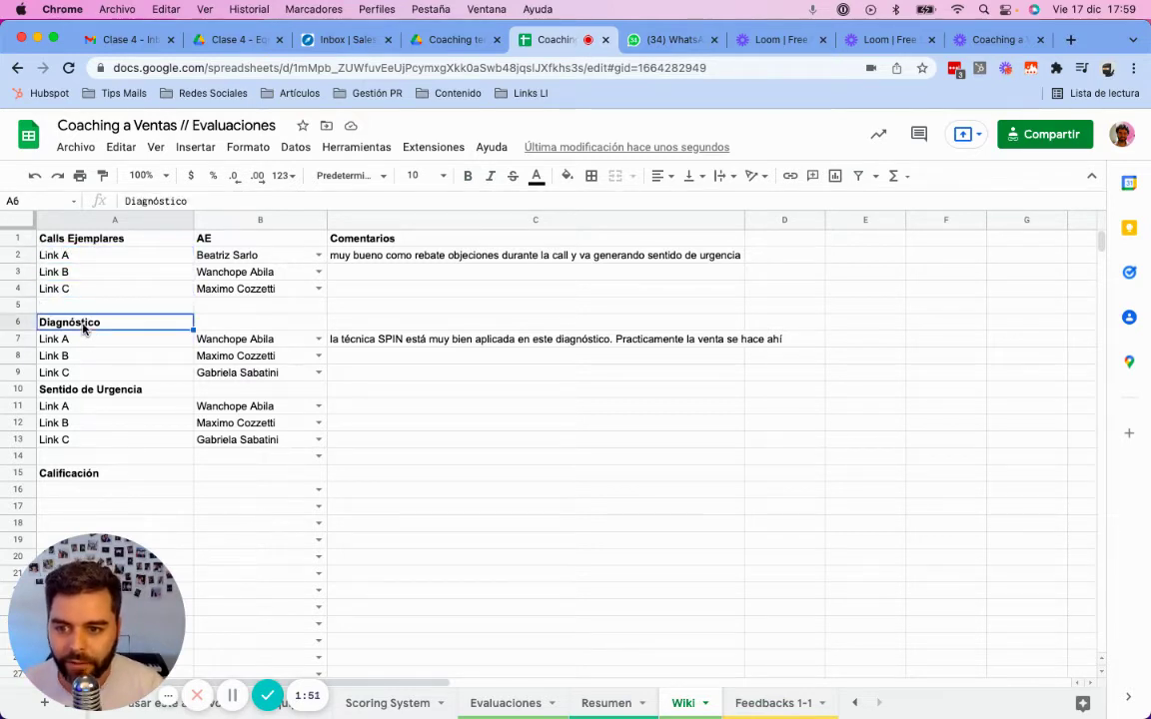
key(Down)
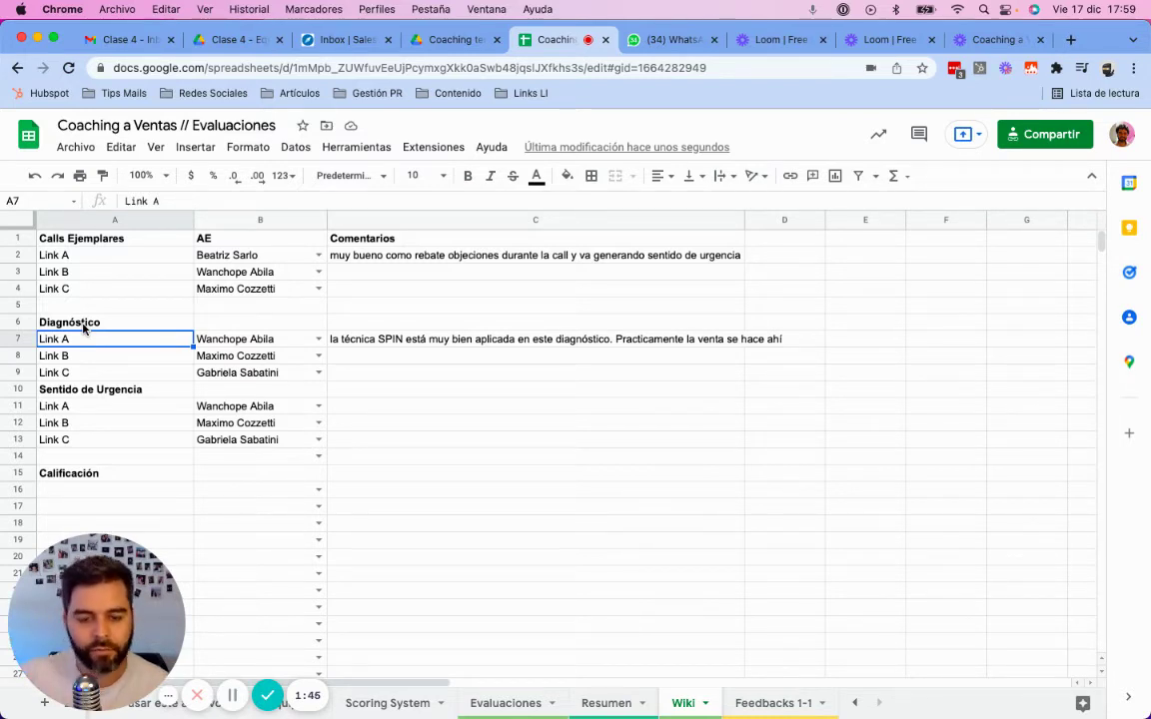
click(84, 324)
key(Down)
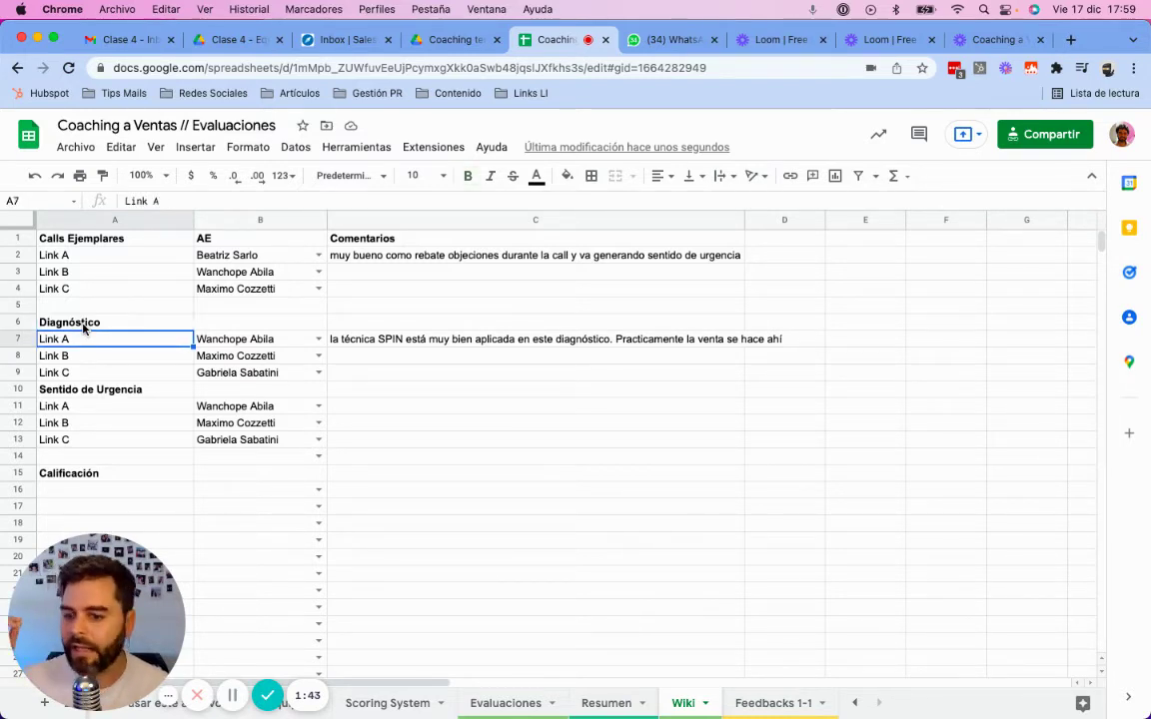
Switch from the Wiki sheet to the Evaluaciones sheet and move the webcam bubble clear of the sheet tabs
key(Down)
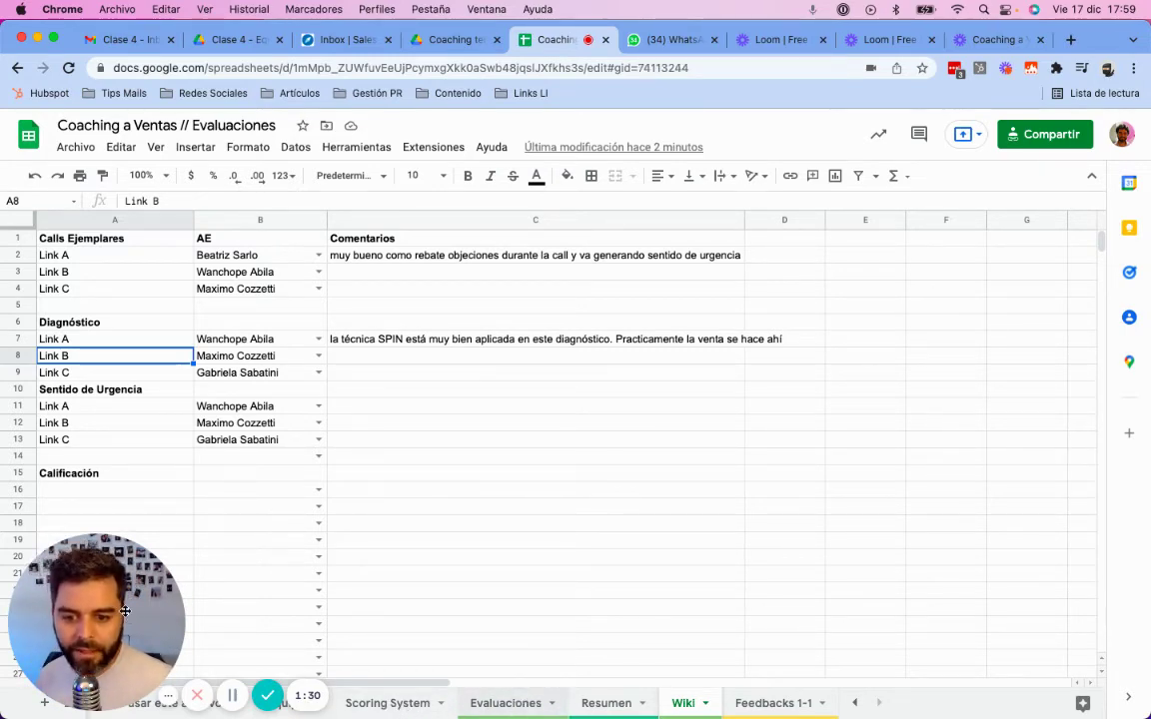
click(506, 702)
drag(127, 590, 126, 523)
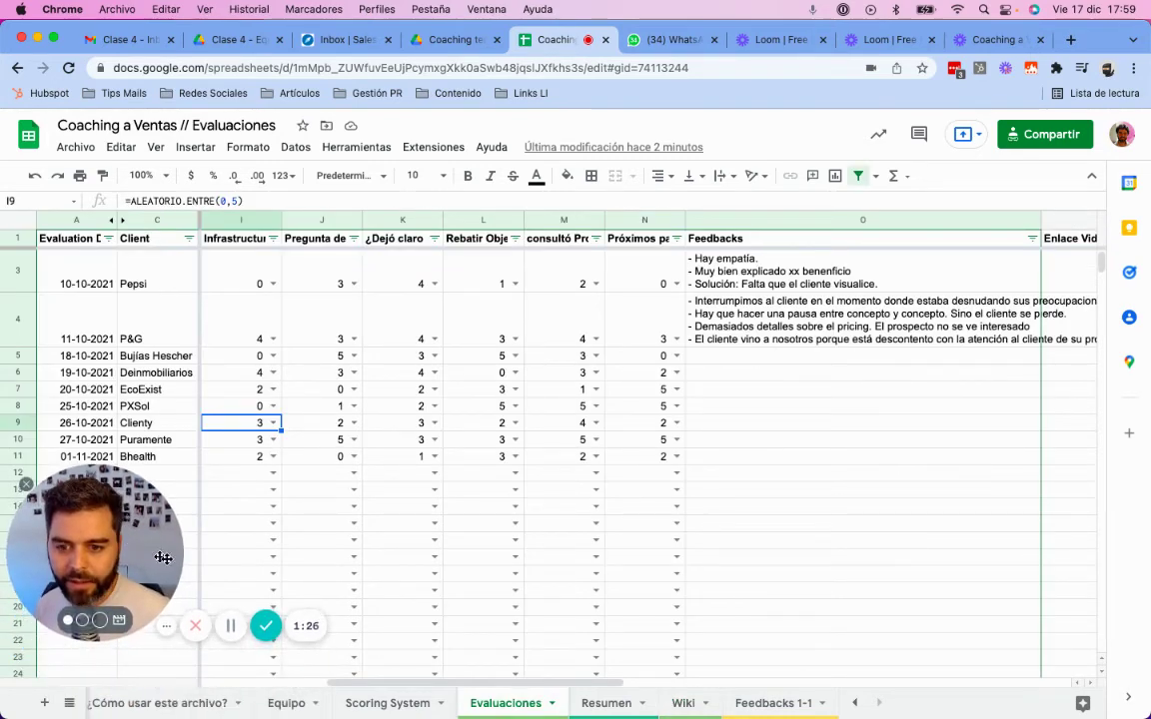
Open the Feedbacks 1-1 sheet and review the first entry's date, Ejecutivo, Puntos Positivos, Puntos a Mejorar and Próximos Pasos
click(739, 704)
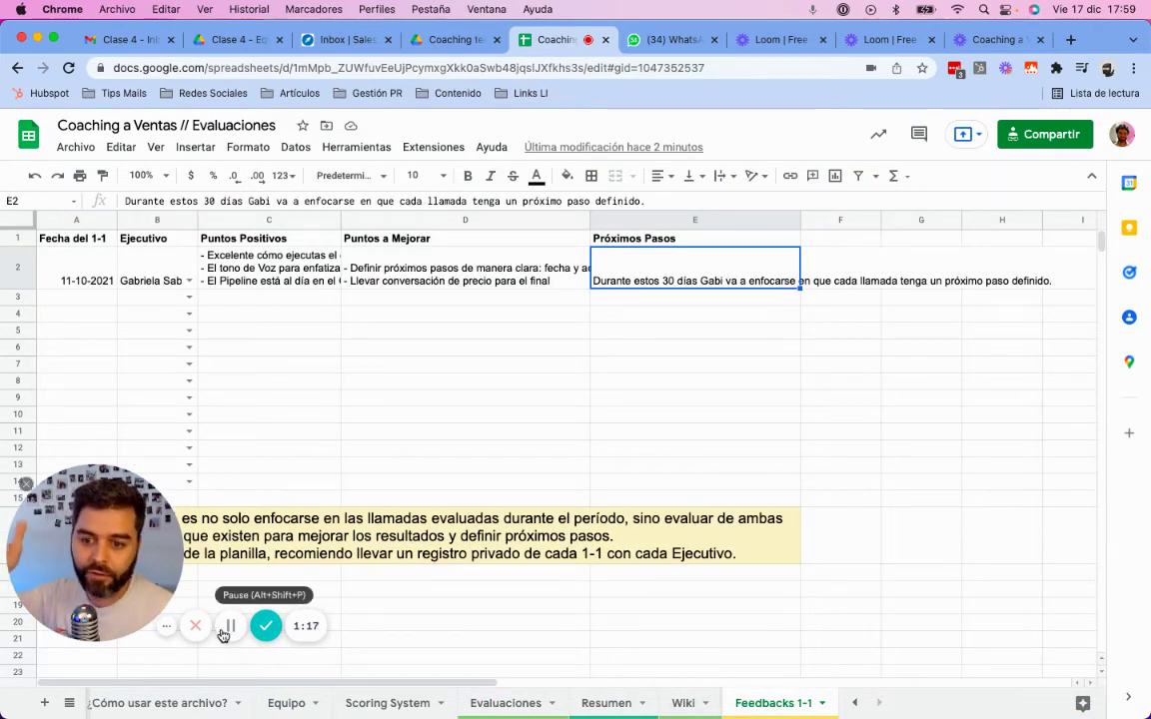
click(67, 287)
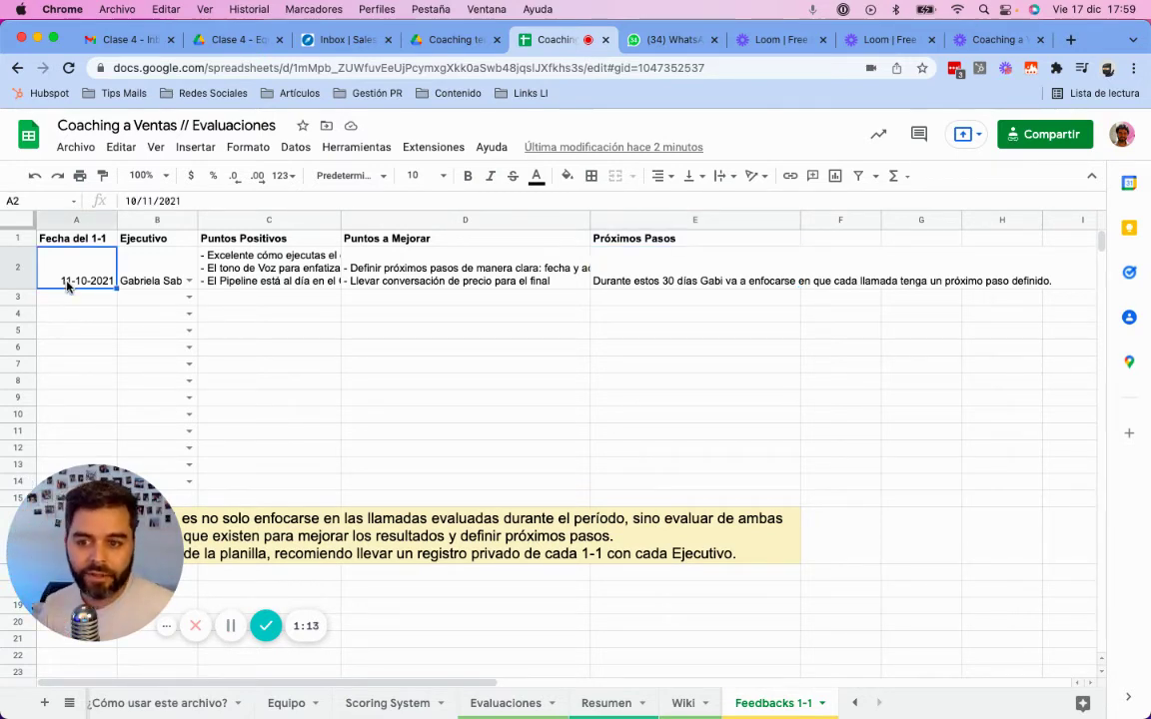
key(Tab)
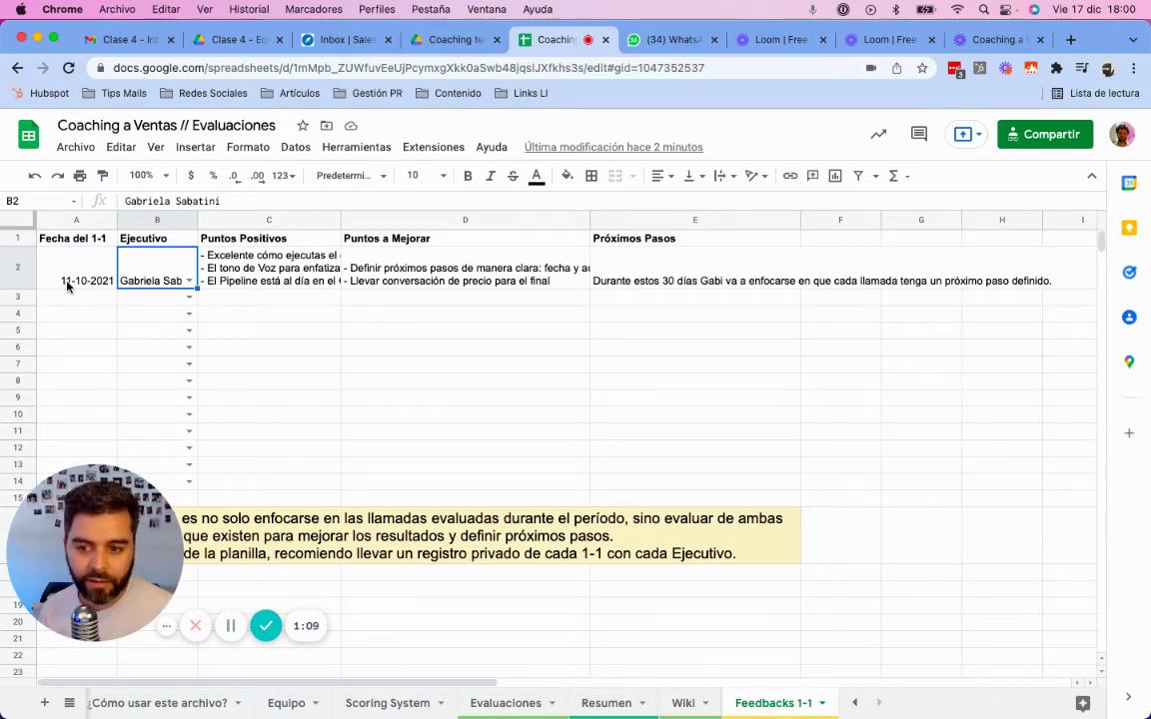
key(Tab)
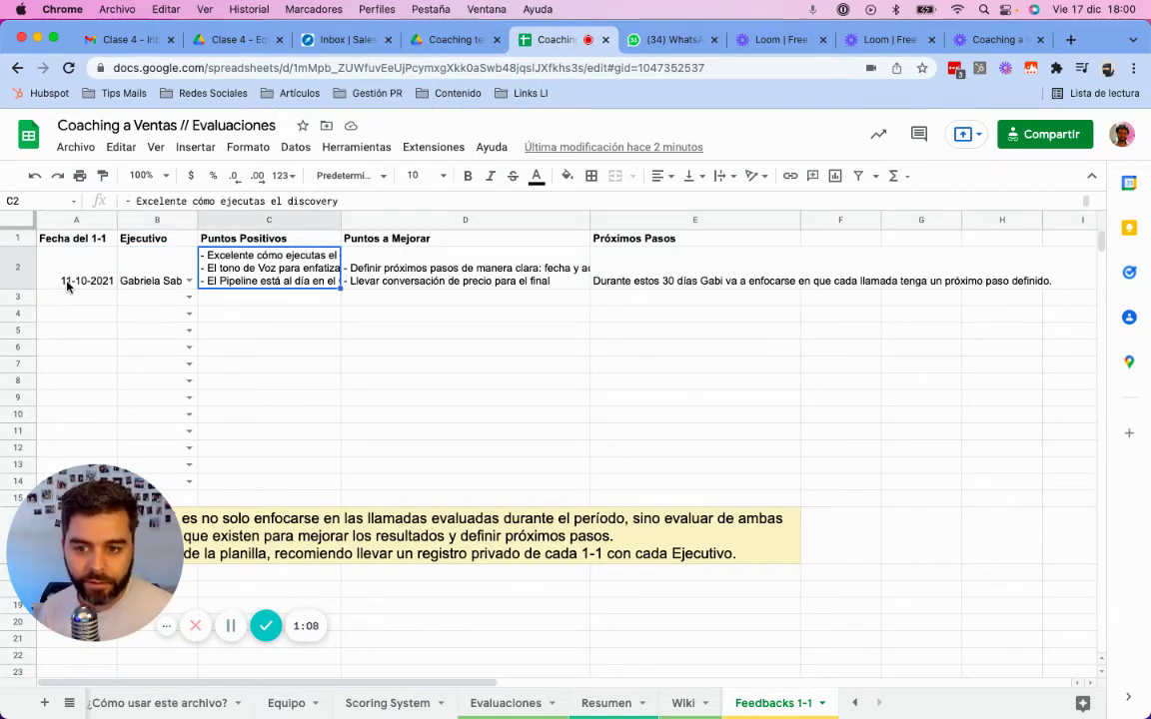
key(shift+Tab)
key(Tab)
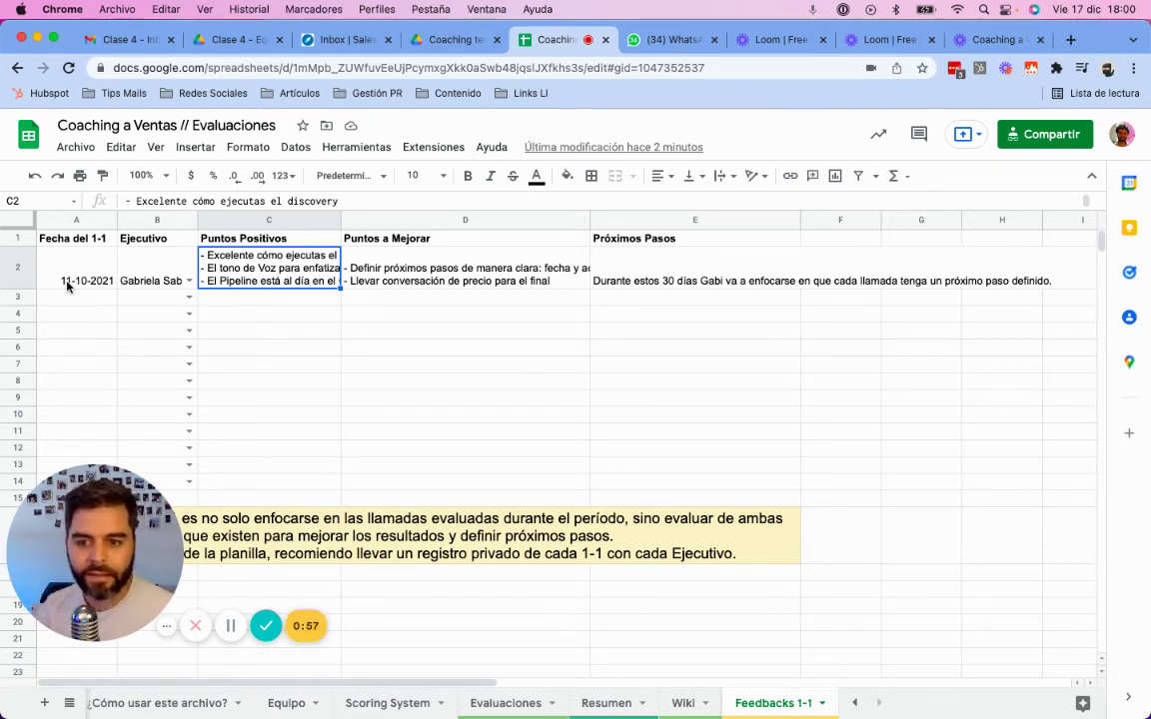
key(Right)
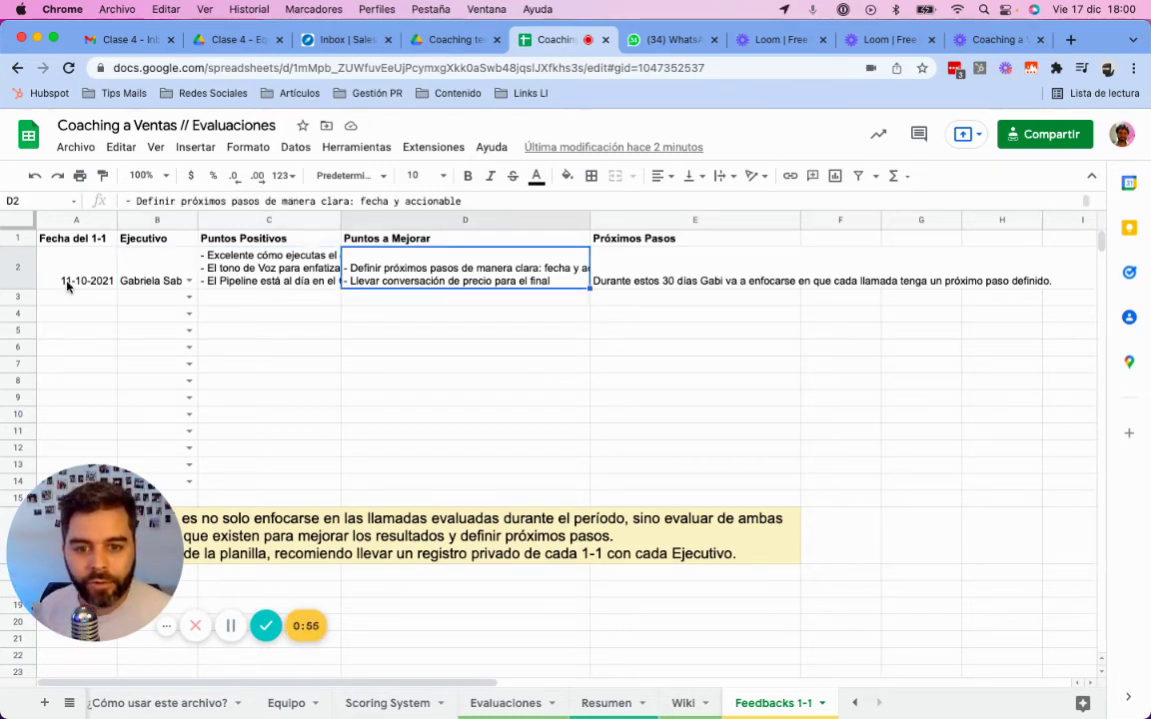
key(Right)
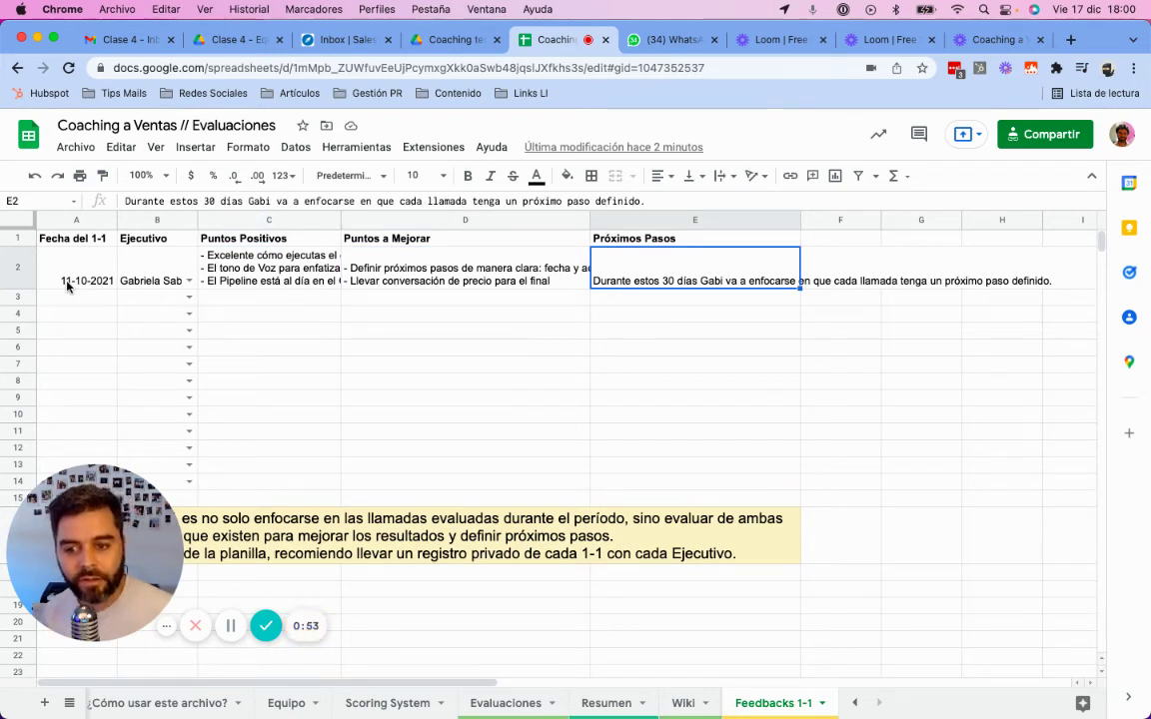
key(Return)
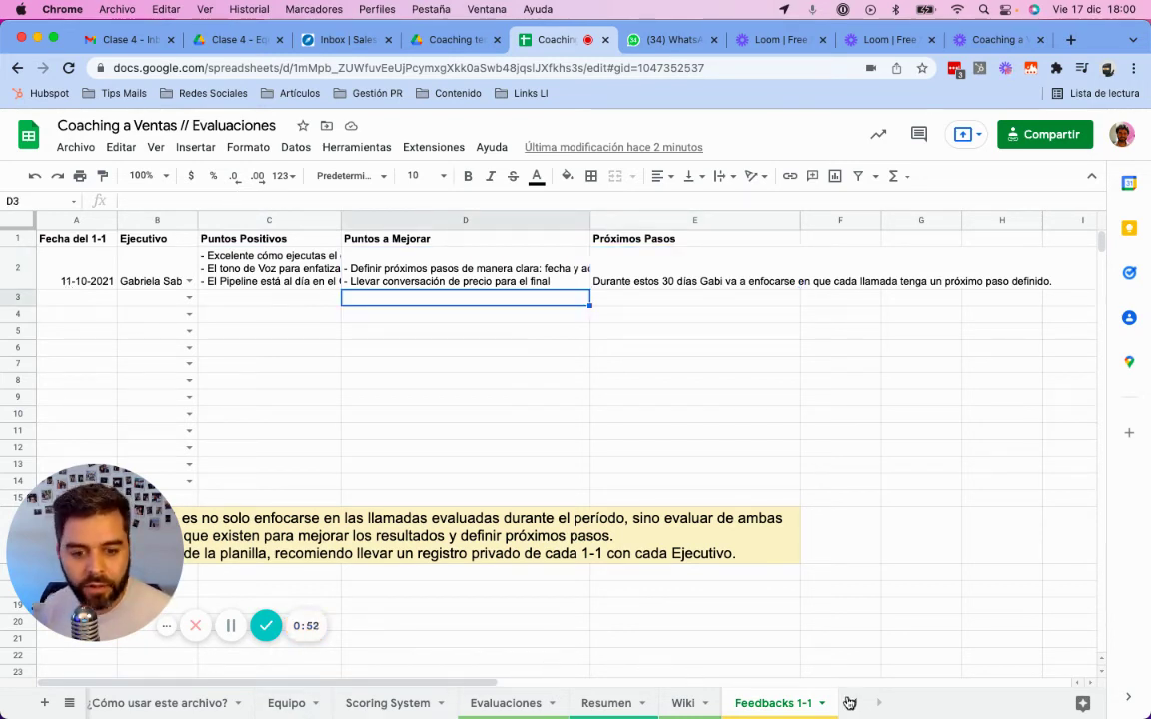
Visit the ¿Cómo usar este archivo? sheet and review the executives and their recording folder links in the Equipo sheet
click(847, 704)
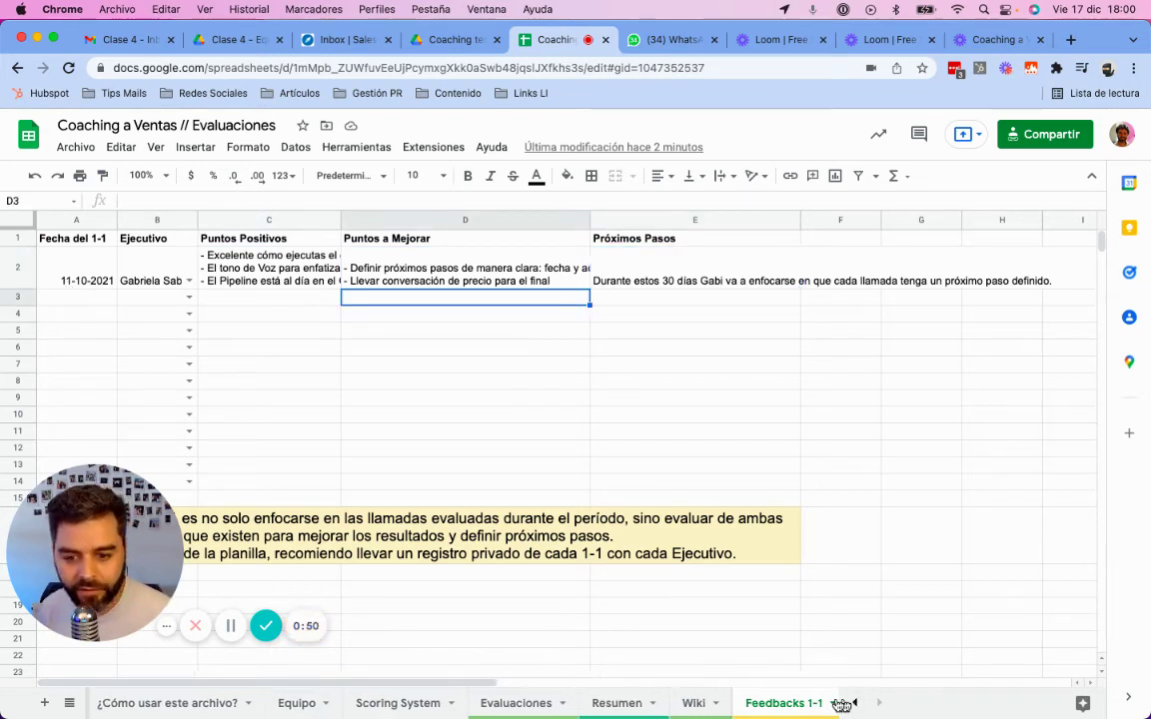
click(199, 704)
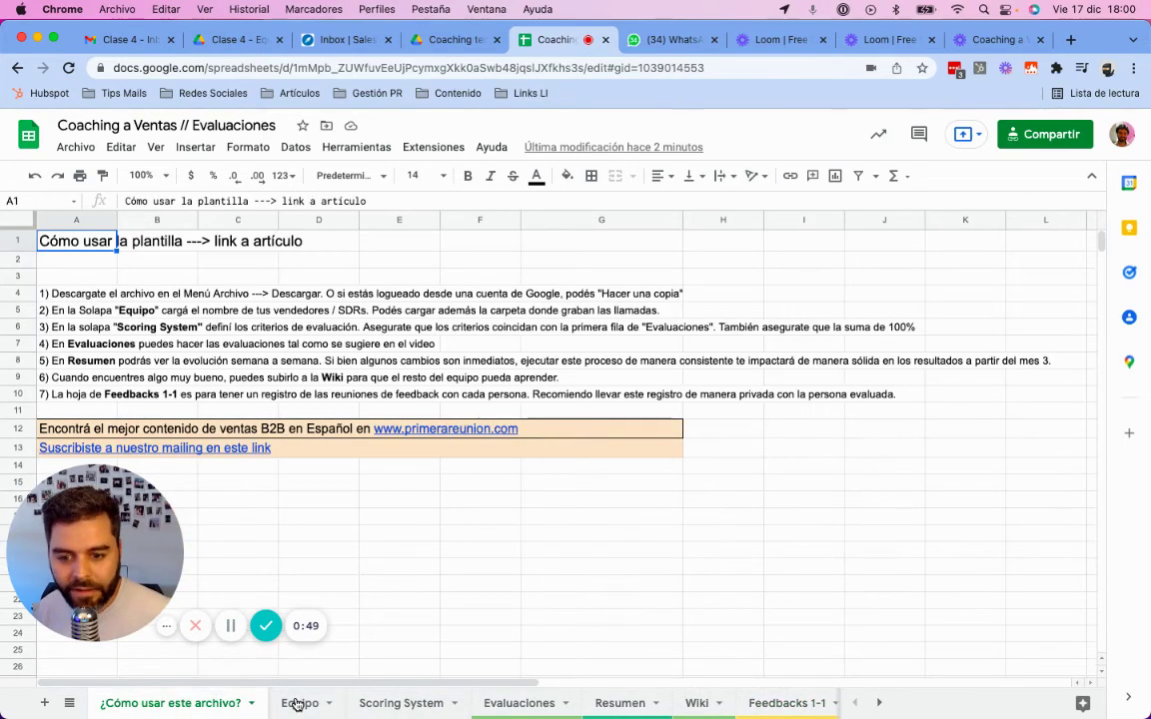
click(296, 703)
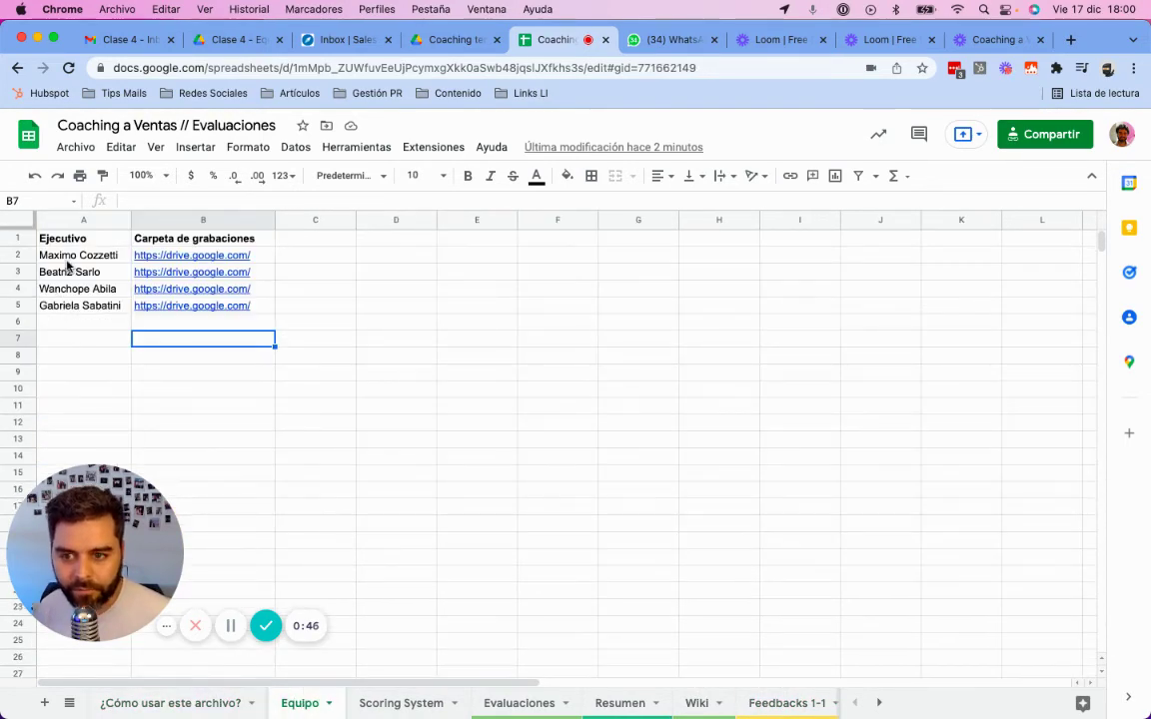
drag(67, 260, 139, 328)
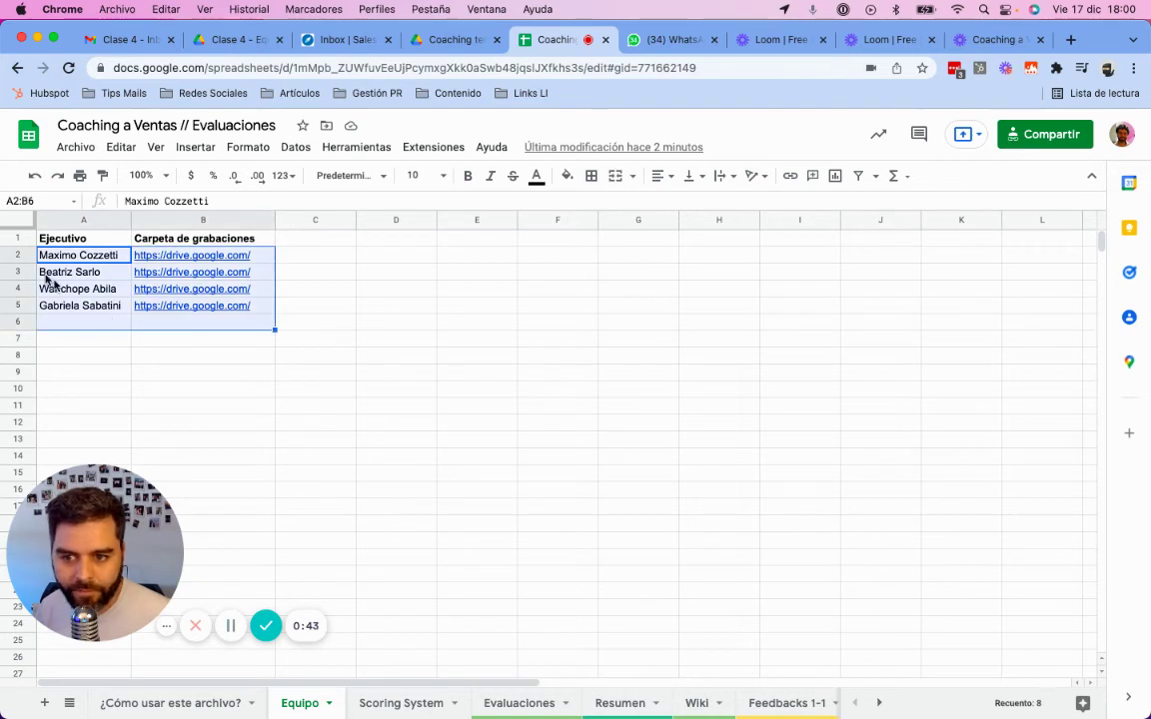
drag(62, 258, 60, 372)
drag(257, 256, 240, 272)
drag(236, 402, 233, 396)
click(239, 393)
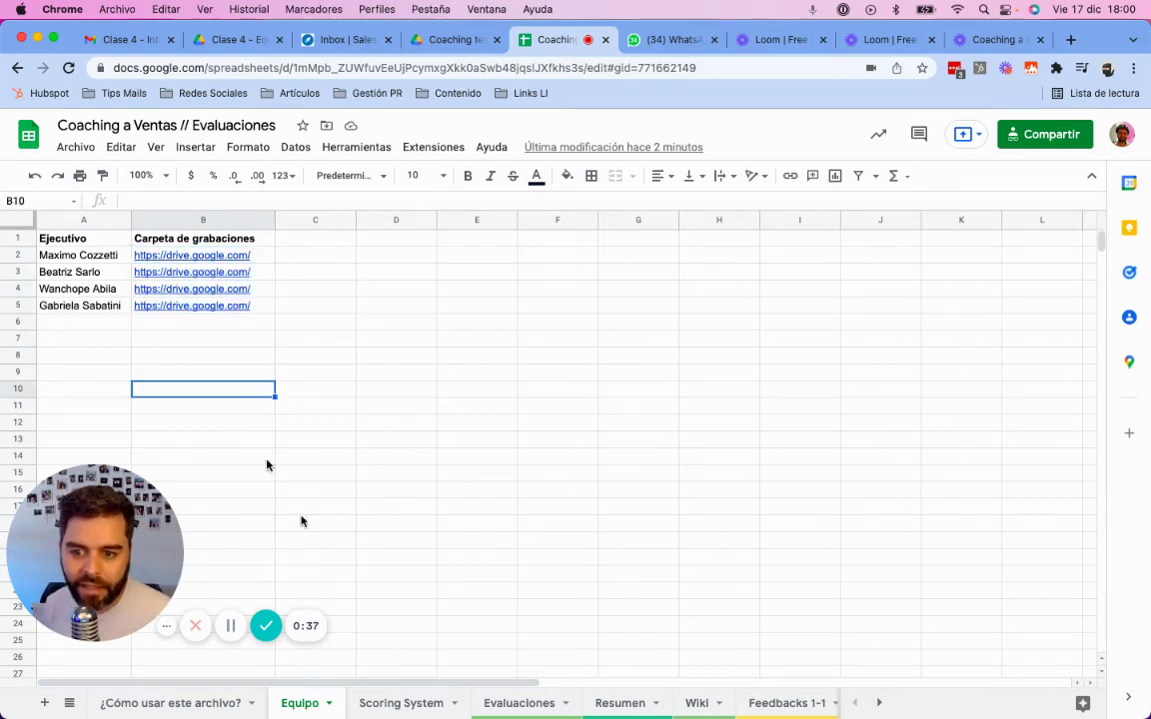
Open the Scoring System sheet and review the Scorecard criteria and their percentage weights
click(424, 704)
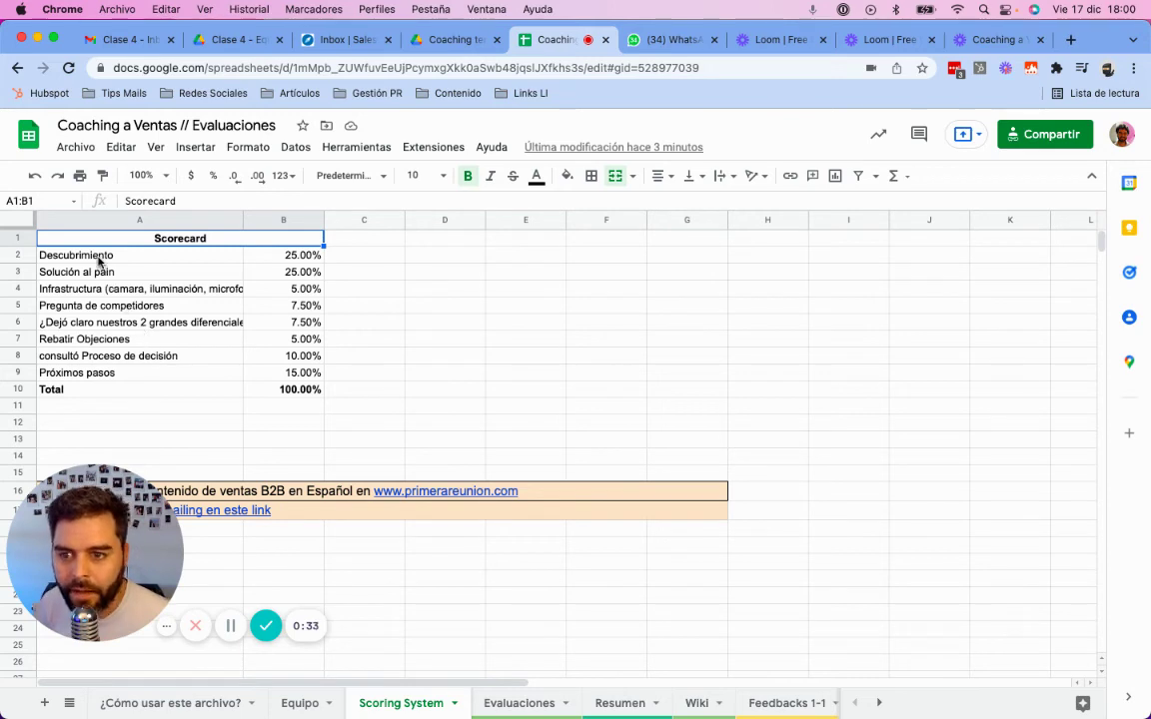
drag(90, 250, 100, 377)
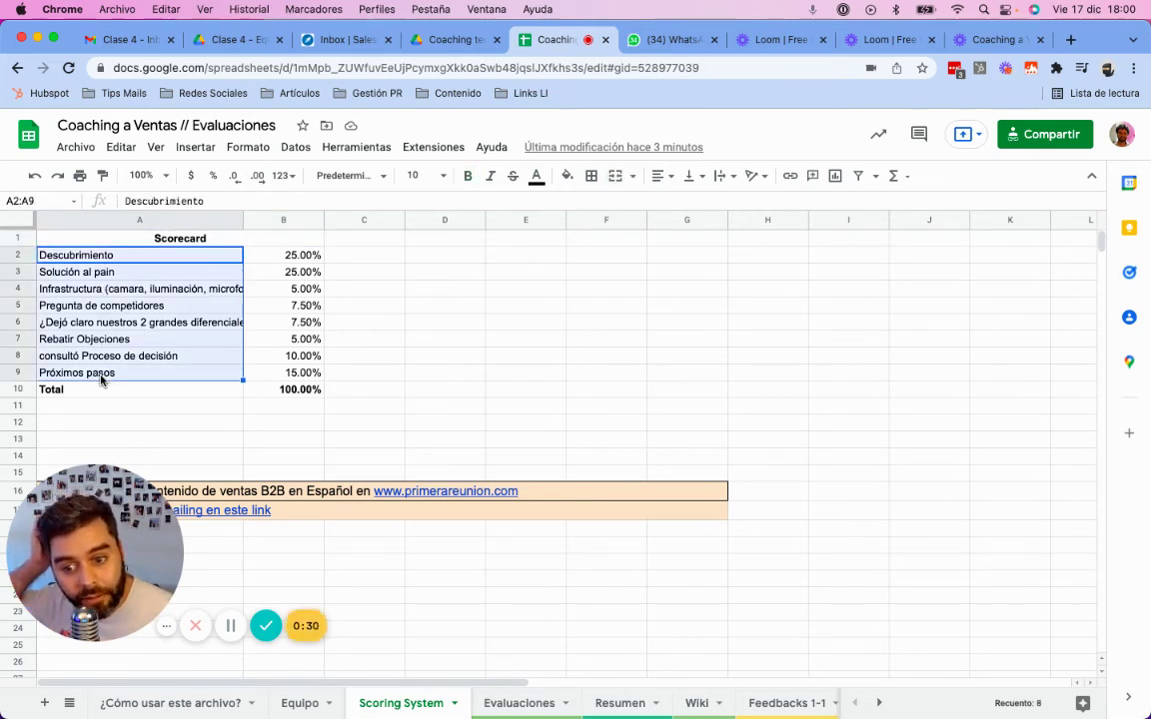
click(95, 255)
click(97, 270)
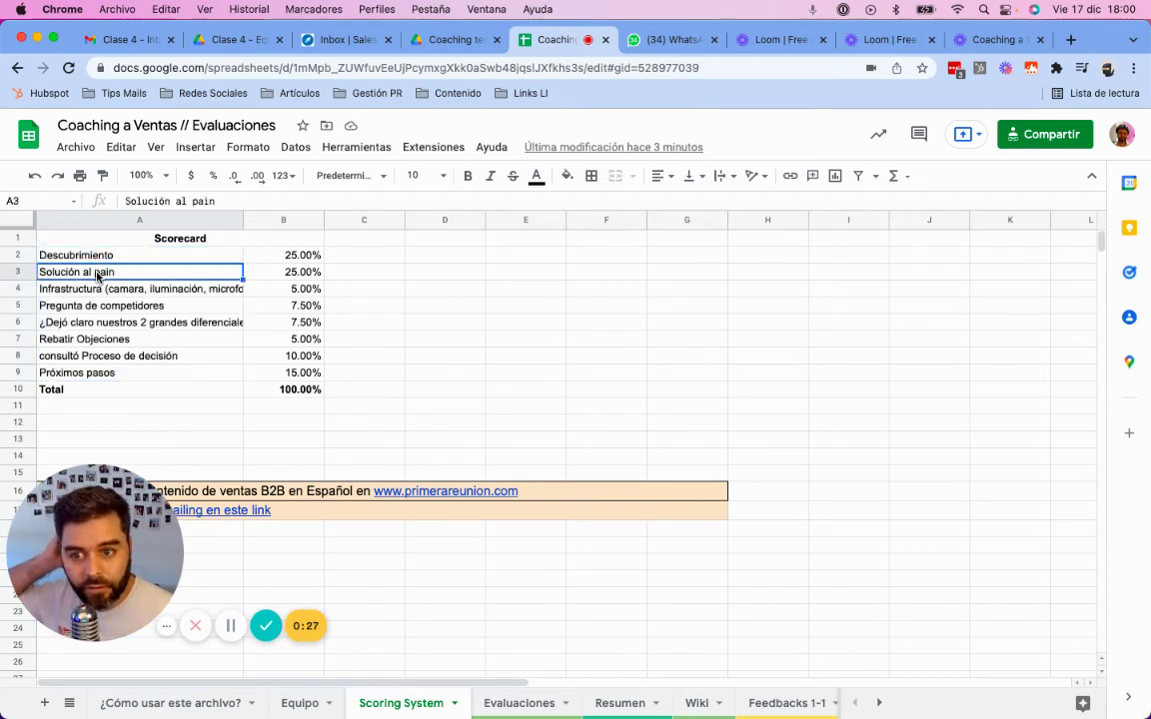
drag(279, 259, 278, 359)
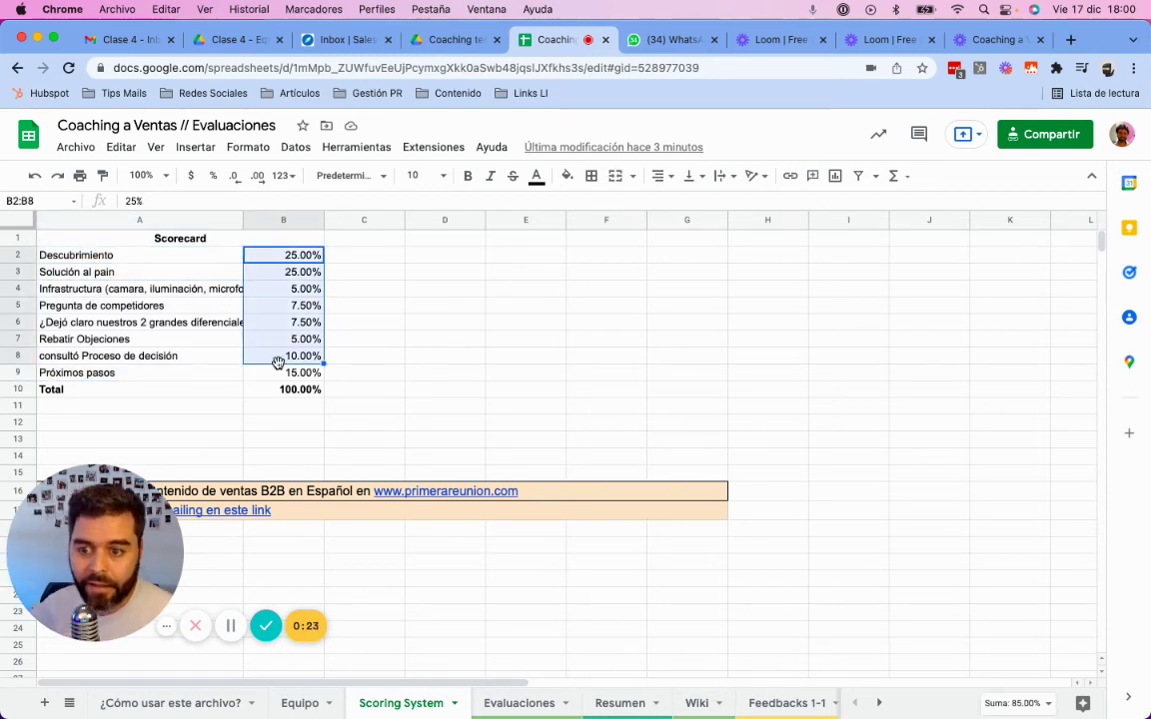
Compare the Scorecard criteria in Scoring System with the column headers of the Evaluaciones sheet, including ¿Dejó claro nuestros 2 grandes diferenciales?
click(522, 704)
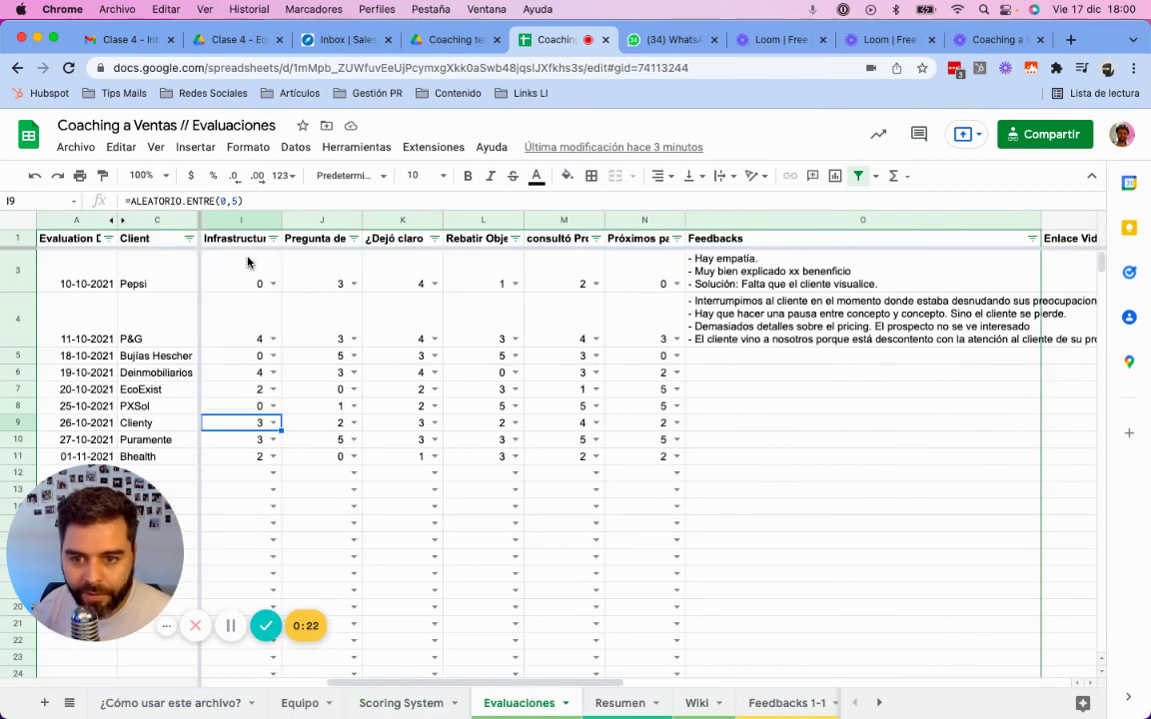
click(407, 705)
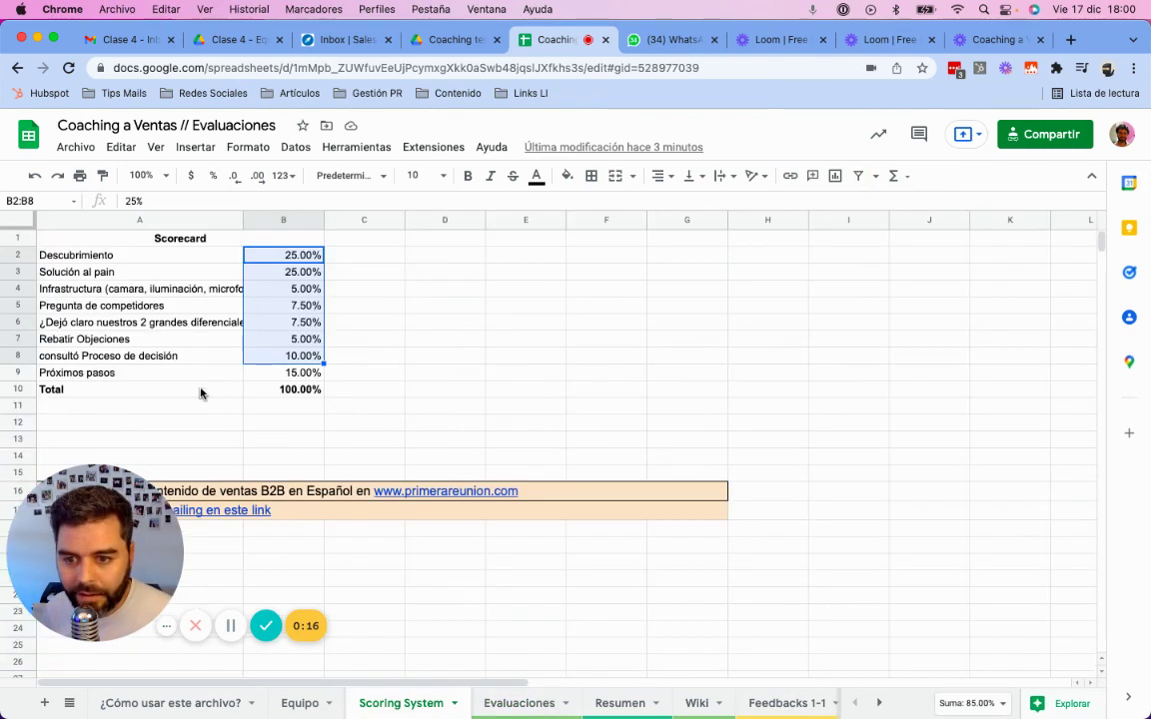
click(127, 345)
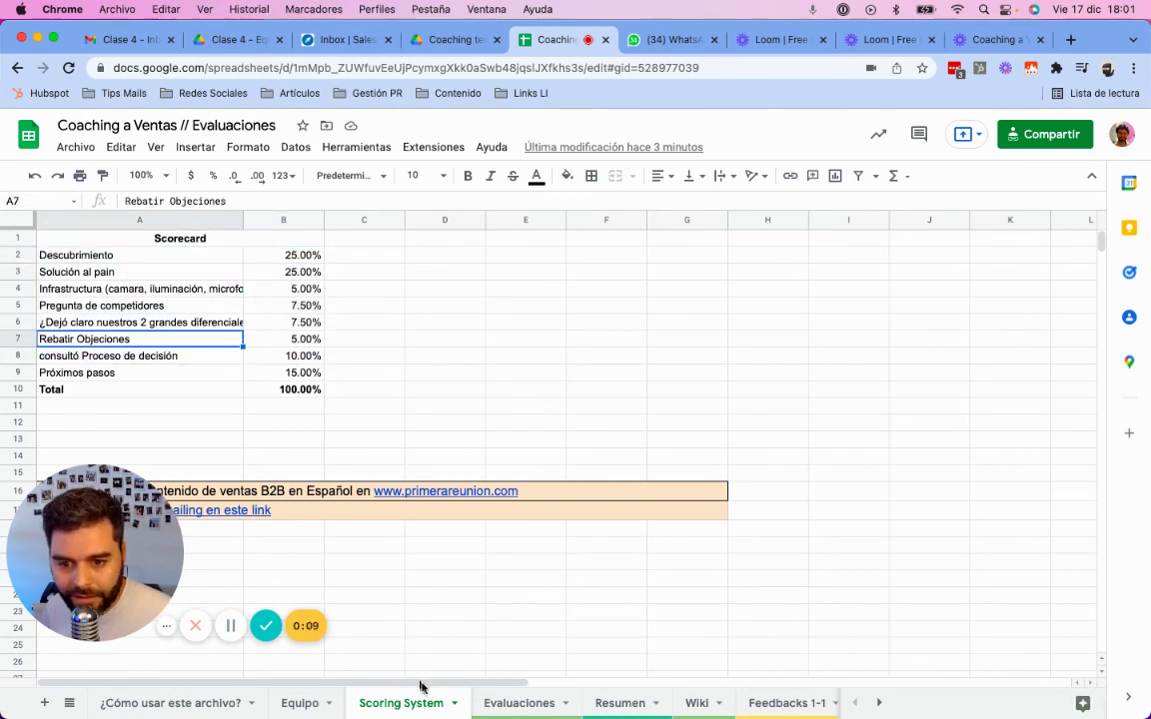
click(515, 703)
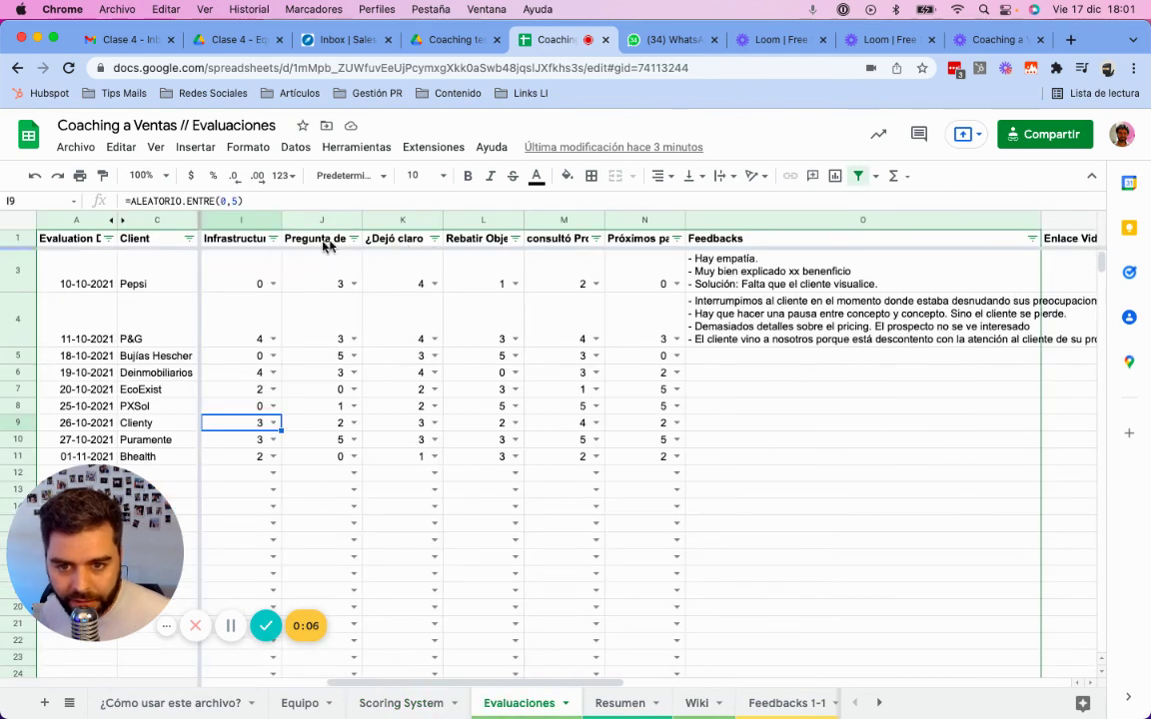
click(381, 239)
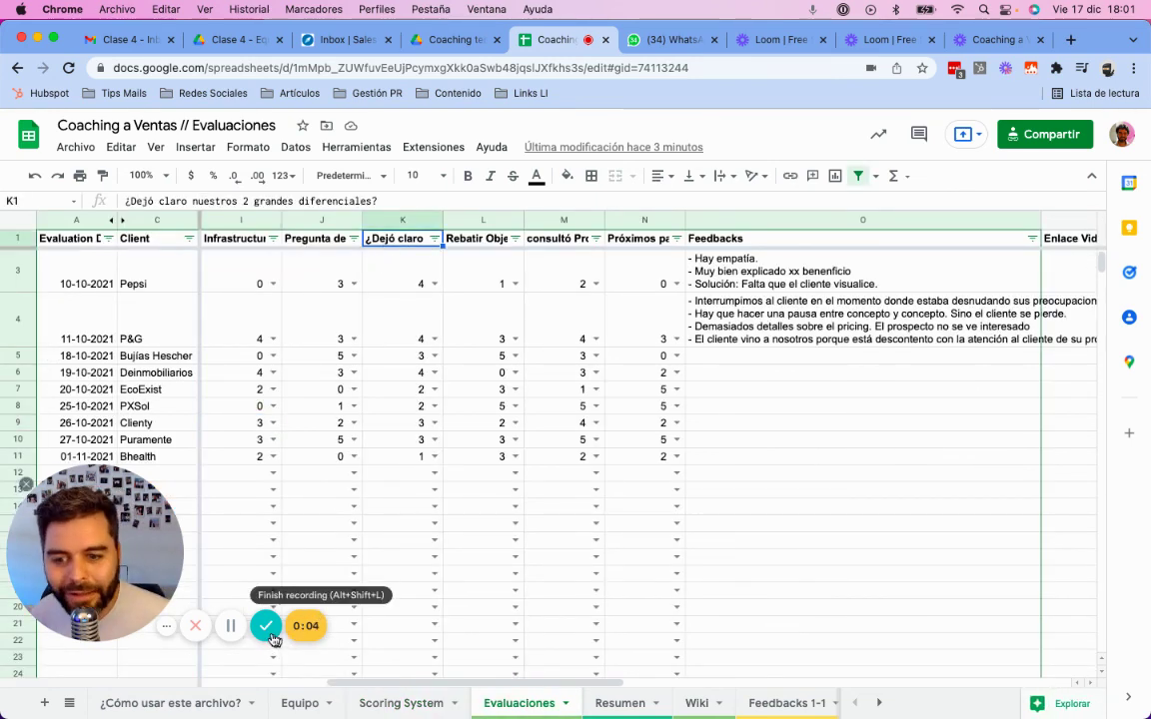